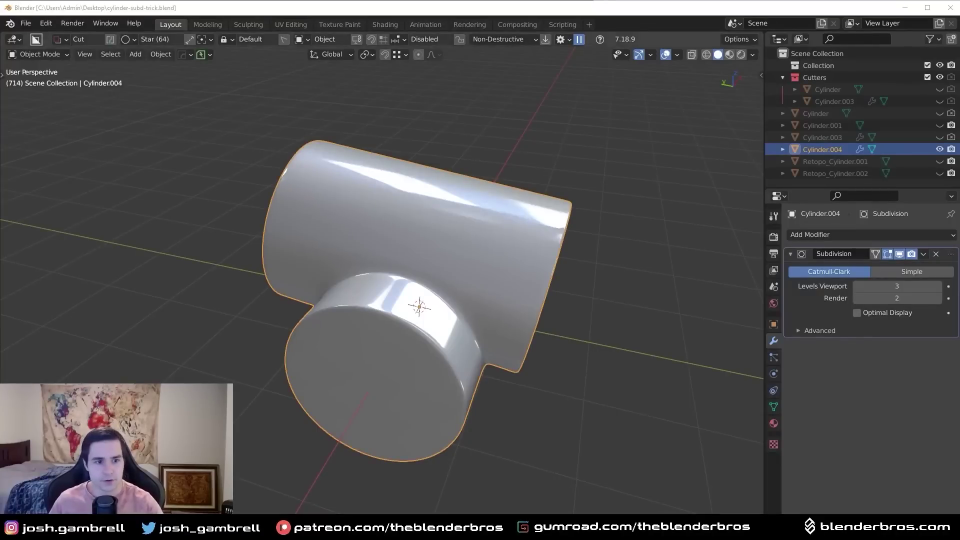
- Examine the finished subdivided cylinder junction from several angles, including its mesh topology
middle_drag(395, 368, 503, 314)
scroll(485, 306, up, 4)
scroll(393, 249, down, 3)
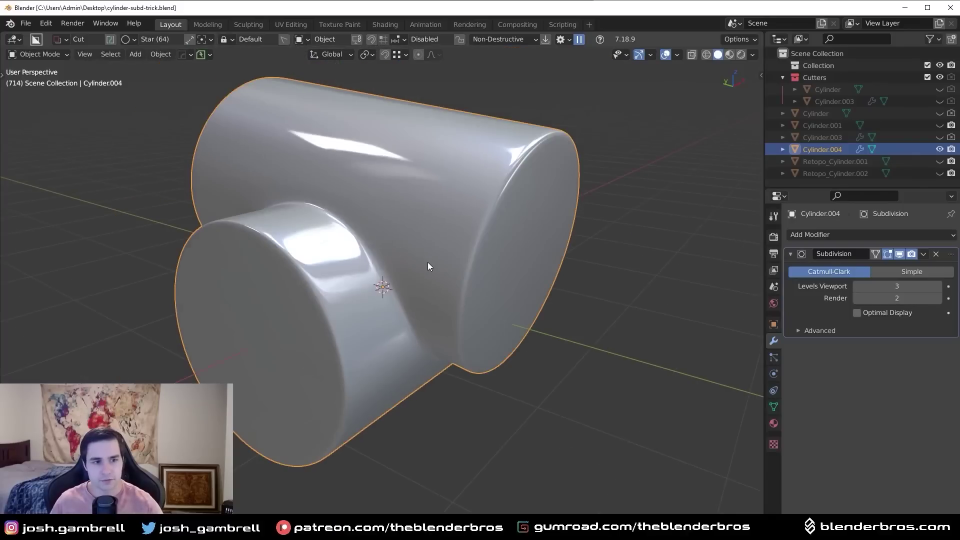
key(Tab)
middle_drag(453, 254, 425, 258)
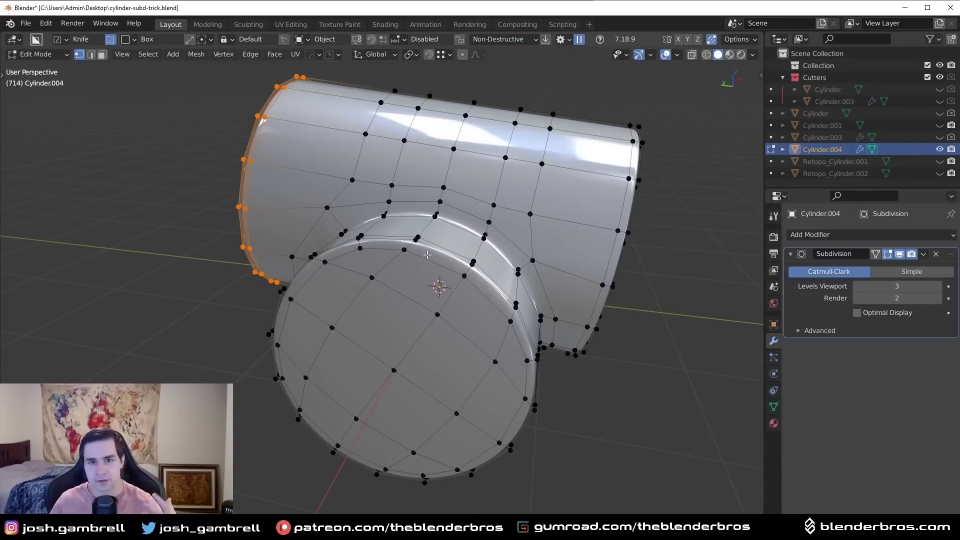
key(Tab)
middle_drag(495, 225, 467, 242)
key(alt+v)
click(405, 268)
middle_drag(479, 279, 501, 296)
key(alt+v)
click(494, 257)
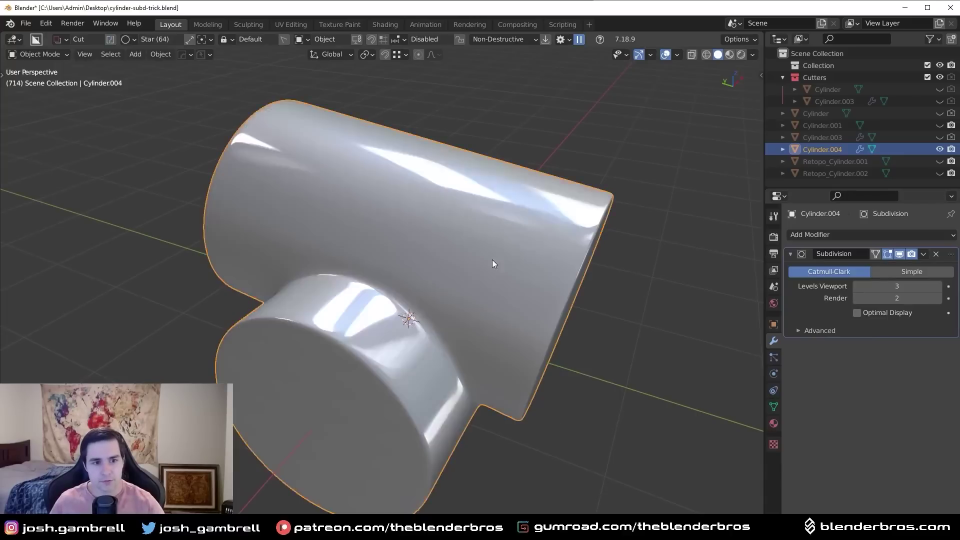
scroll(485, 267, down, 3)
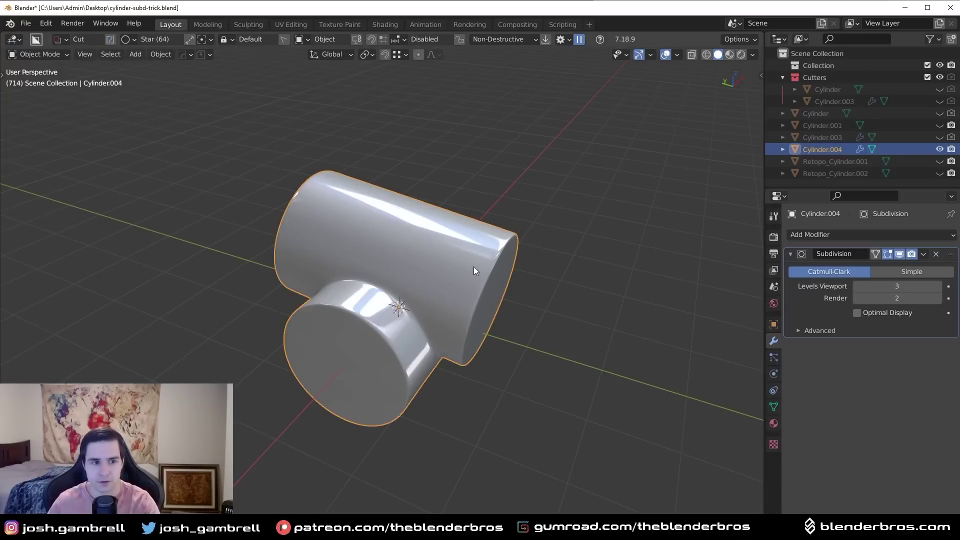
- Delete the finished junction object and add a new mesh cylinder with 16 vertices
key(Delete)
key(shift+a)
mouse_move(452, 260)
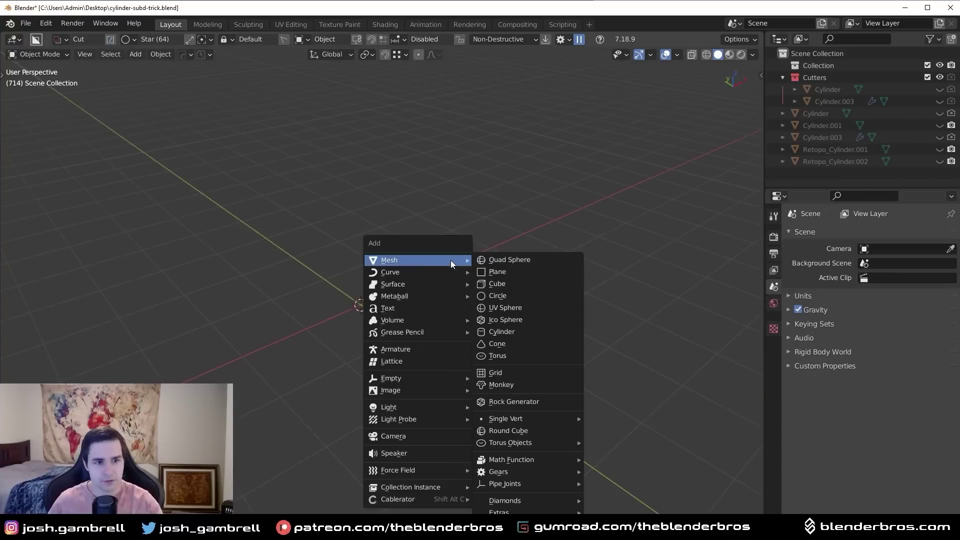
click(502, 332)
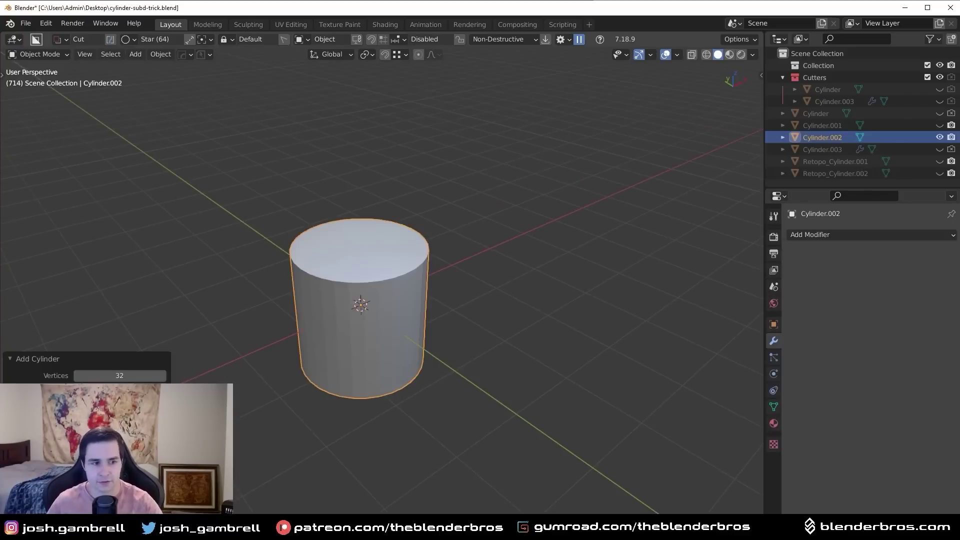
click(121, 375)
text(16)
key(Return)
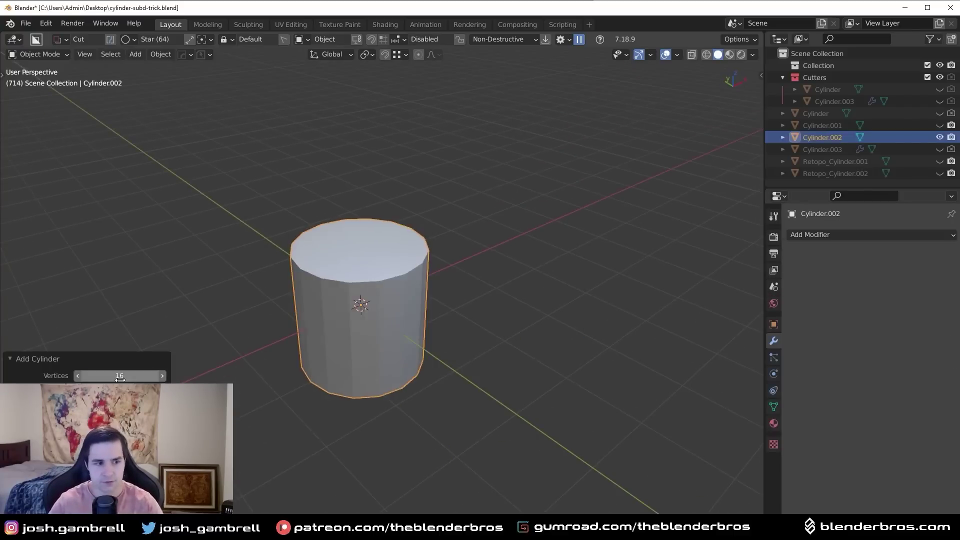
middle_drag(446, 303, 454, 315)
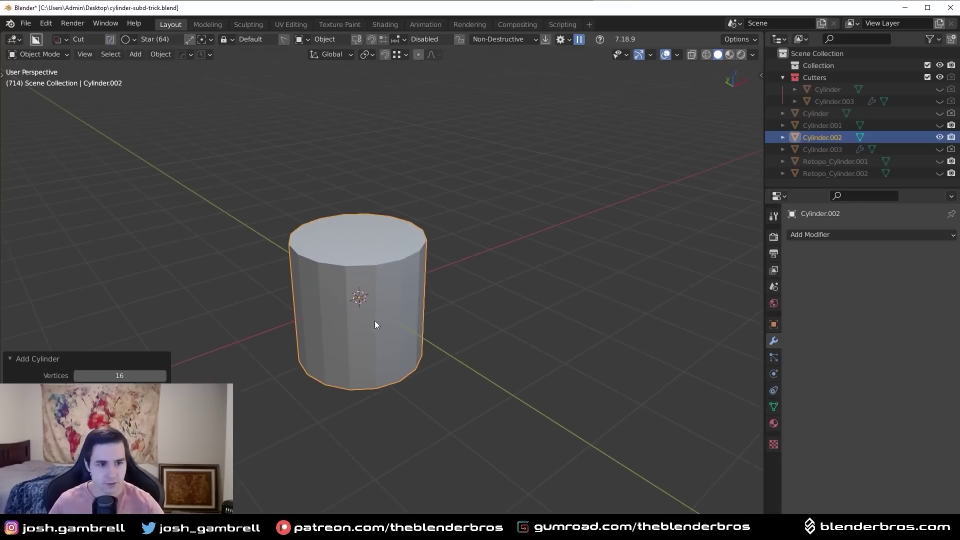
- Show wireframe lines over the shaded view and rotate the new cylinder 90 degrees about the Y axis
scroll(368, 322, down, 1)
key(z)
click(440, 367)
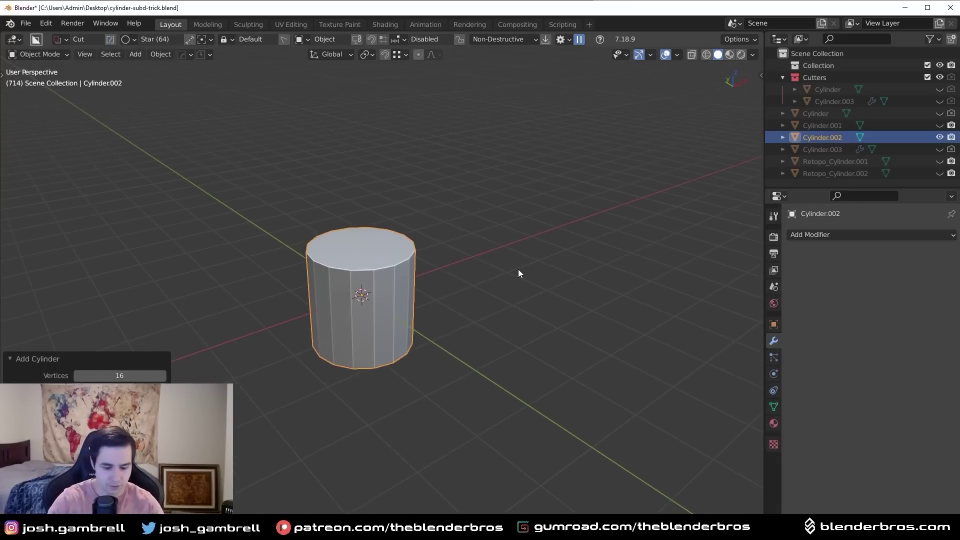
text(ry90)
key(Return)
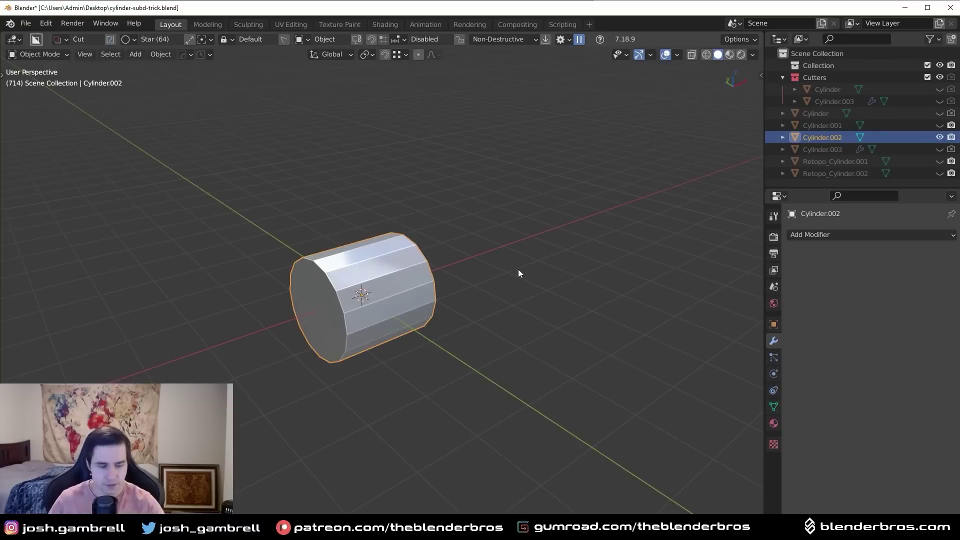
- Lengthen the rotated cylinder by scaling it along the X axis
key(s)
key(x)
click(586, 258)
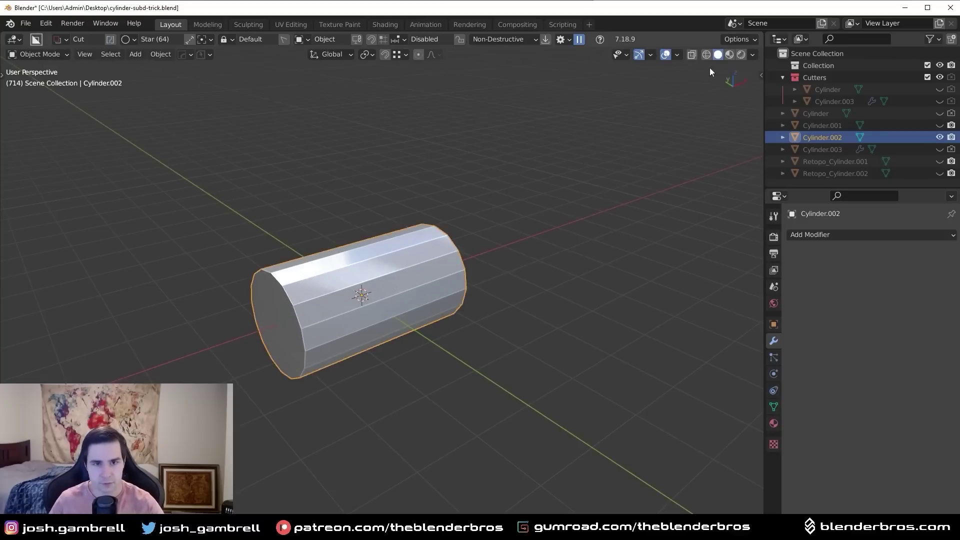
- Duplicate the long cylinder in place and rotate the copy 90 degrees about the Z axis
scroll(473, 296, up, 2)
key(shift+d)
right_click(509, 274)
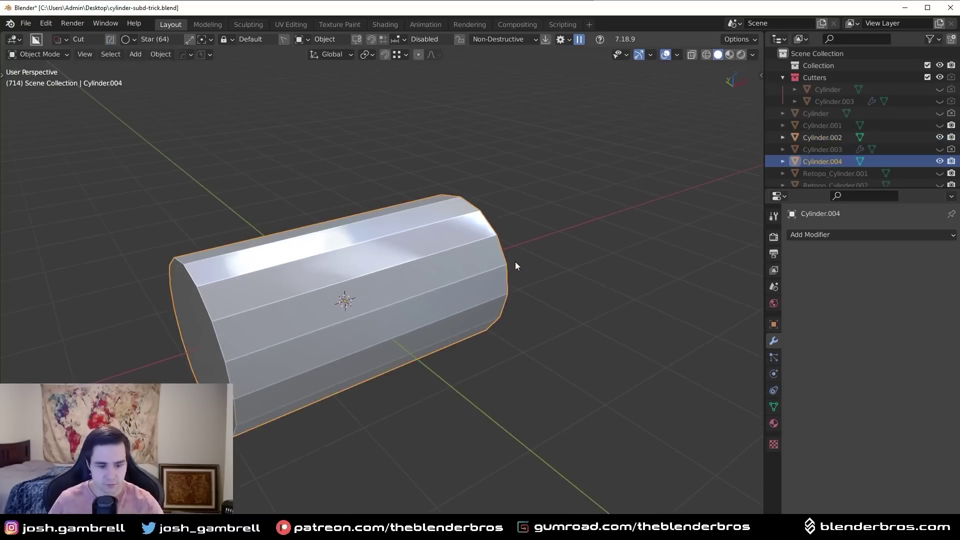
text(rz90)
key(Return)
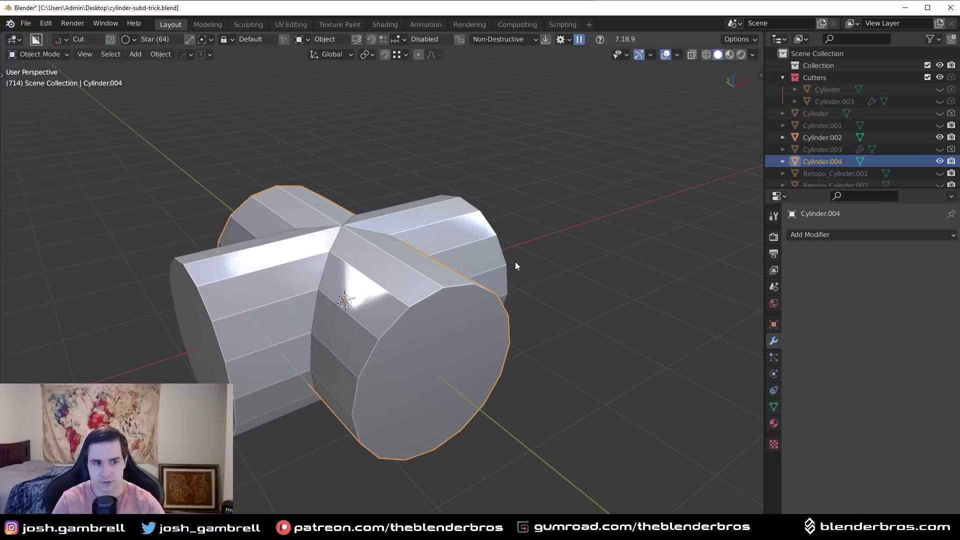
- Raise the duplicated cylinder along Z and tilt it about 16 degrees around the global X axis
key(g)
key(z)
click(507, 224)
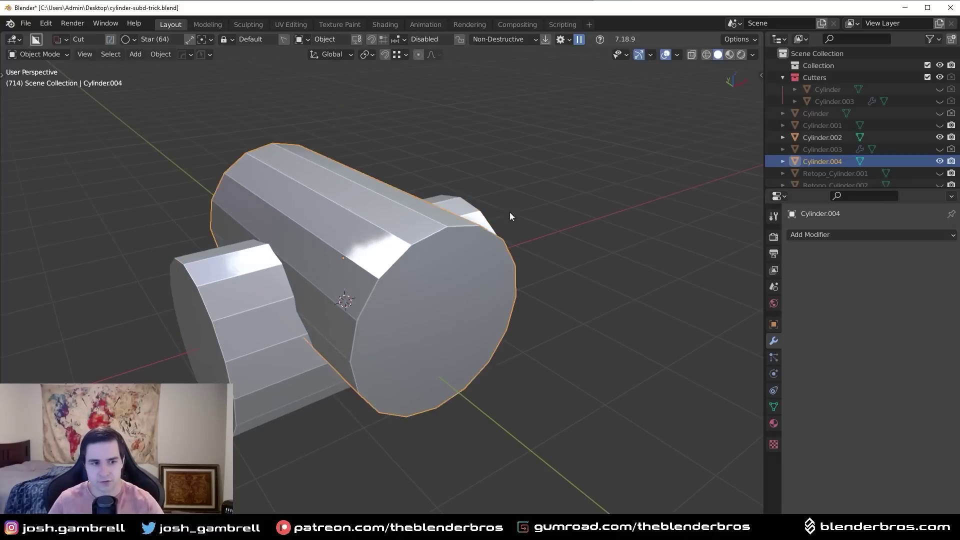
middle_drag(507, 223, 505, 301)
key(r)
key(x)
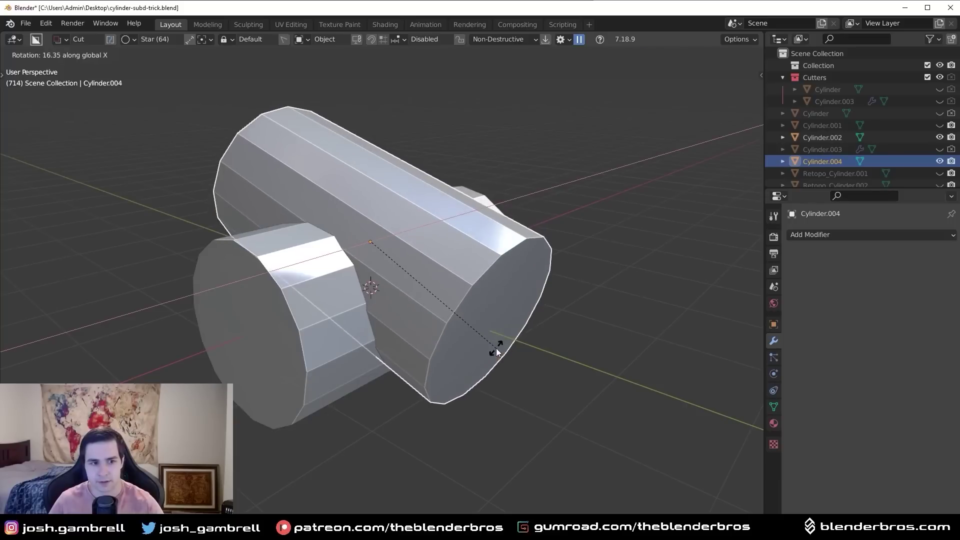
click(496, 348)
middle_drag(496, 348, 461, 320)
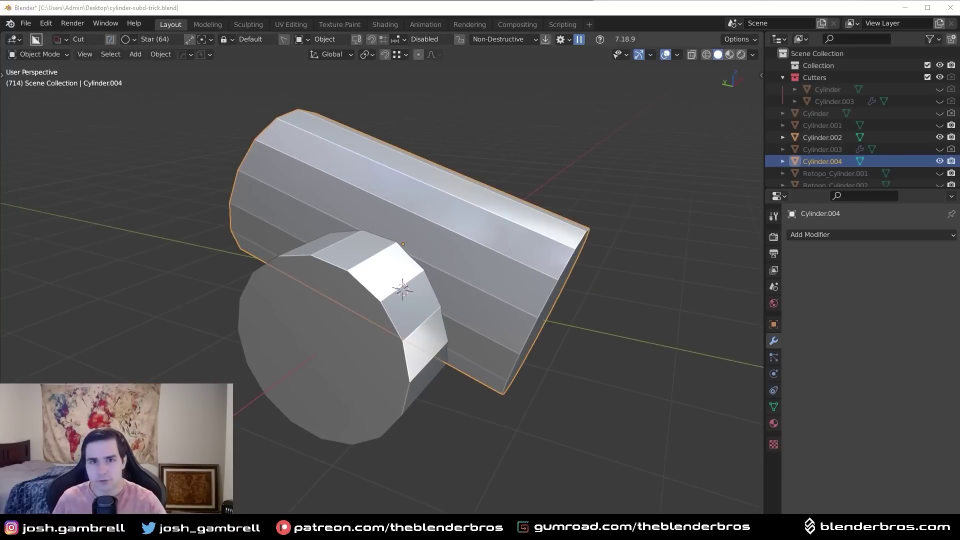
middle_drag(540, 381, 517, 380)
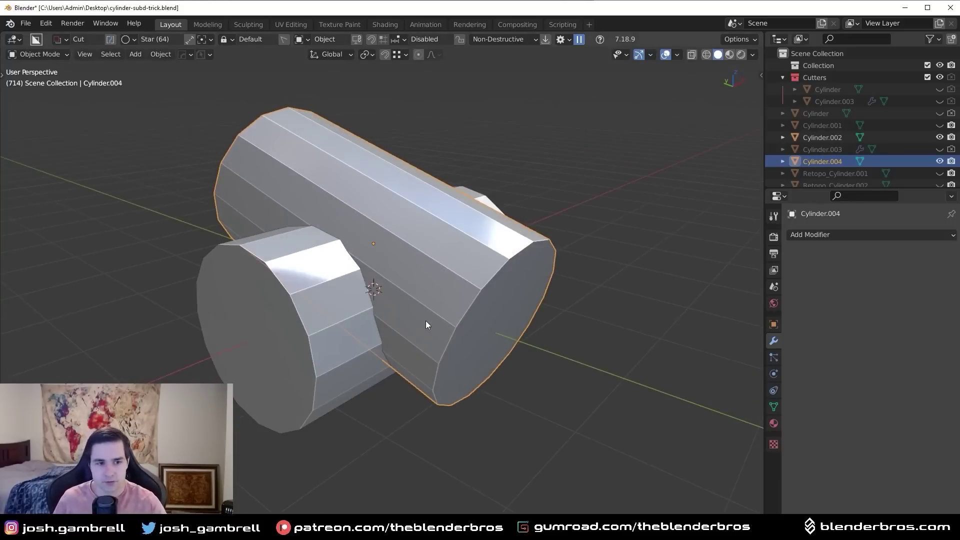
middle_drag(420, 318, 299, 292)
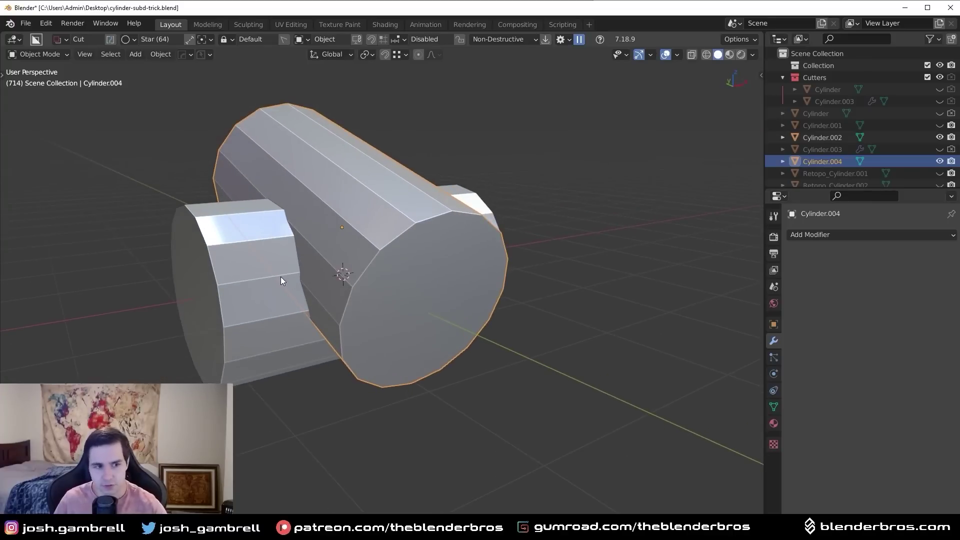
- Boolean-union the tilted cylinder into the lower cylinder and apply the resulting modifier
shift+click(281, 277)
key(ctrl+KP_Add)
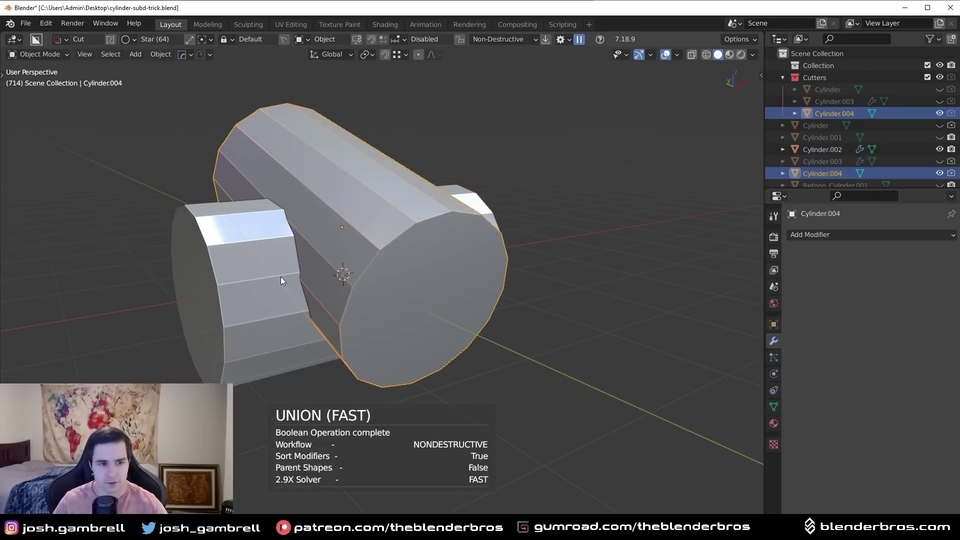
click(362, 244)
click(925, 256)
click(859, 269)
- Try a level 2 Subdivision on the merged cylinder mesh and undo it
middle_drag(418, 293, 442, 300)
scroll(442, 299, up, 3)
key(Tab)
middle_drag(516, 287, 549, 297)
scroll(507, 298, down, 5)
key(Tab)
key(ctrl+2)
key(ctrl+z)
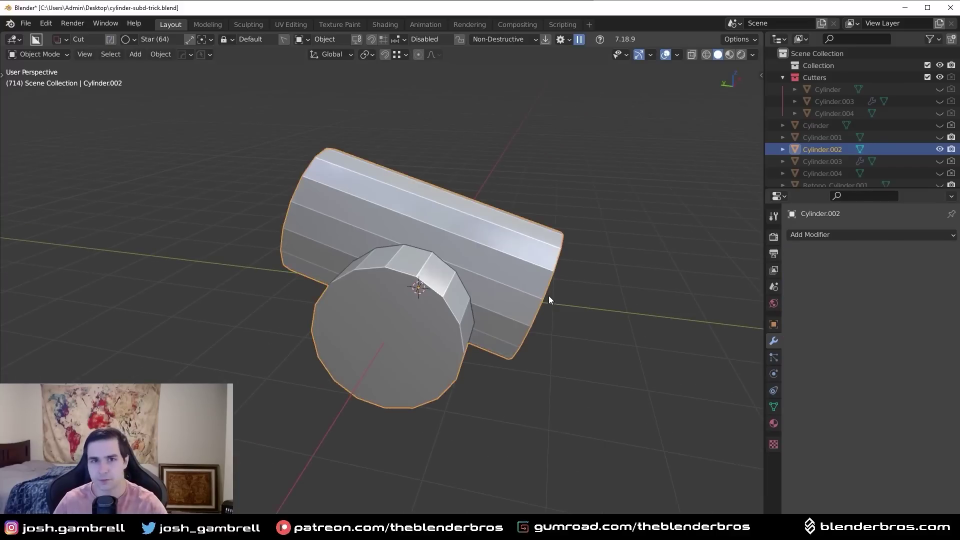
- Examine the closely spaced vertices along the seam between the two cylinders in Edit Mode
key(Tab)
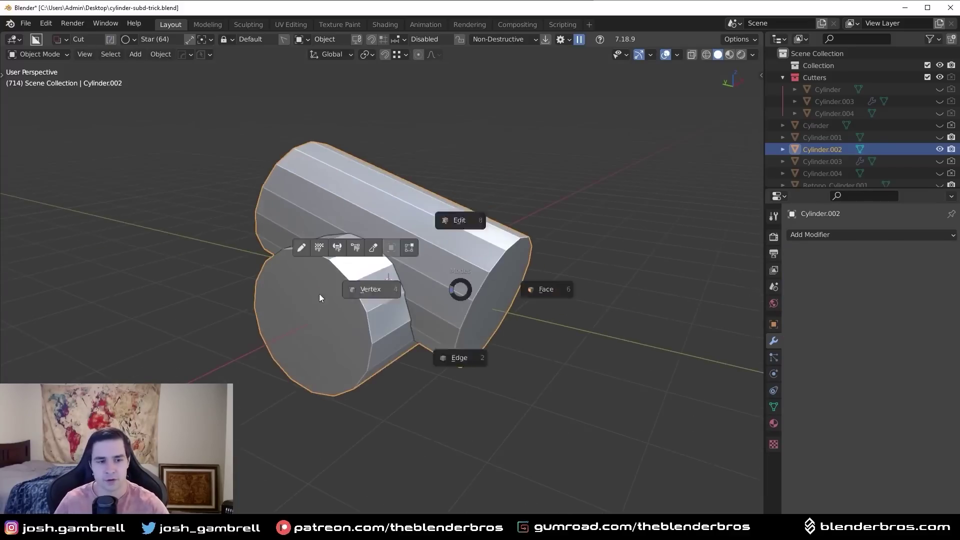
scroll(470, 278, up, 3)
scroll(460, 270, up, 4)
middle_drag(470, 278, 465, 210)
click(463, 218)
middle_drag(468, 167, 456, 229)
shift+click(436, 240)
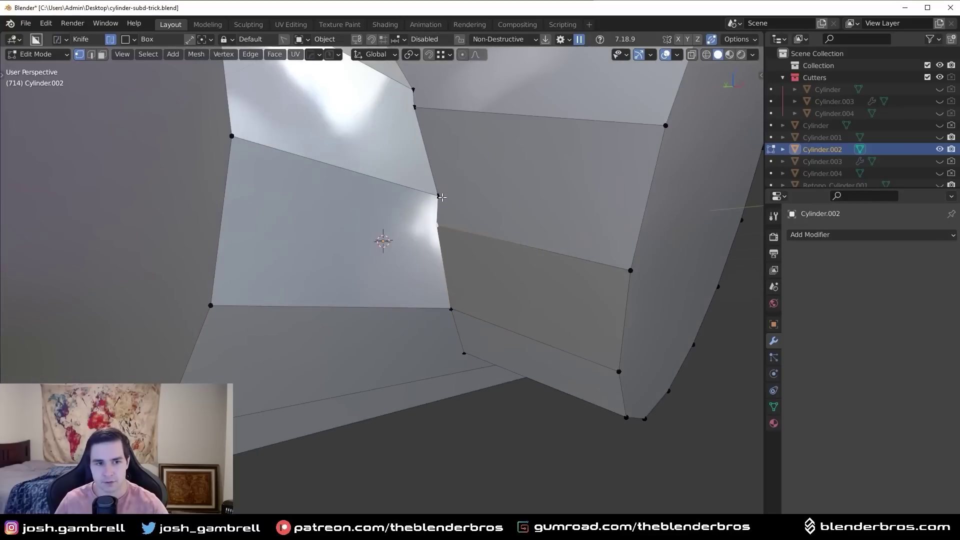
middle_drag(442, 197, 454, 168)
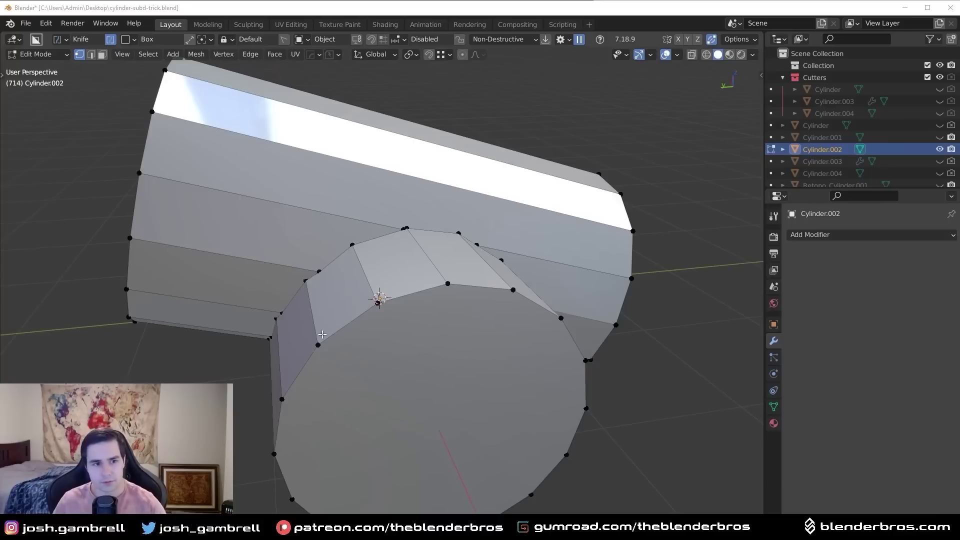
- Merge two closely spaced vertices at their center on the lower part of the cylinder seam
middle_drag(399, 345, 475, 311)
scroll(435, 336, up, 5)
middle_drag(401, 324, 470, 244)
click(455, 231)
shift+click(433, 249)
key(m)
key(c)
scroll(450, 244, down, 3)
middle_drag(413, 231, 353, 230)
scroll(379, 239, up, 2)
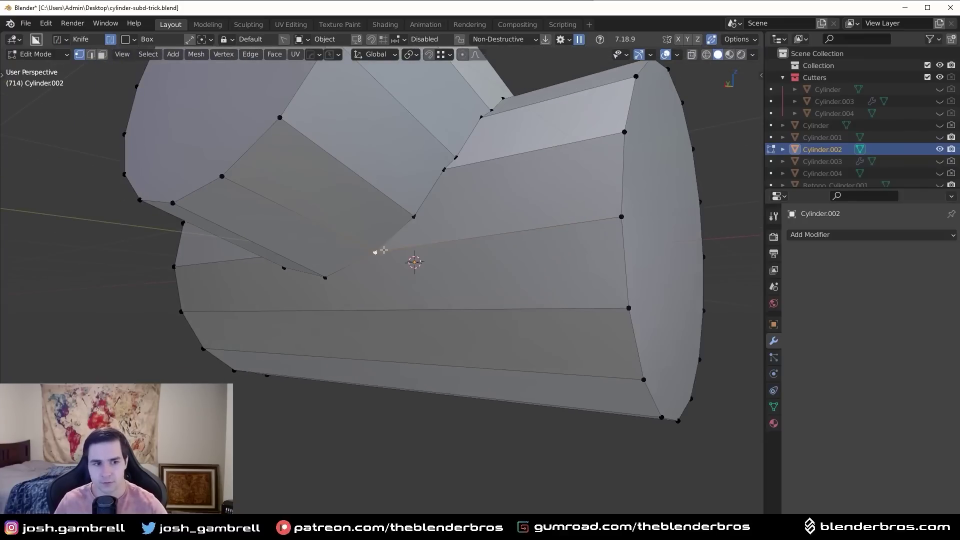
- Slide the merged seam vertex along its edge and check the shape of the smaller cylinder protrusion
mouse_move(462, 262)
middle_down()
mouse_move(449, 271)
mouse_move(353, 250)
middle_up()
key(g)
key(g)
click(390, 298)
middle_drag(390, 298, 261, 300)
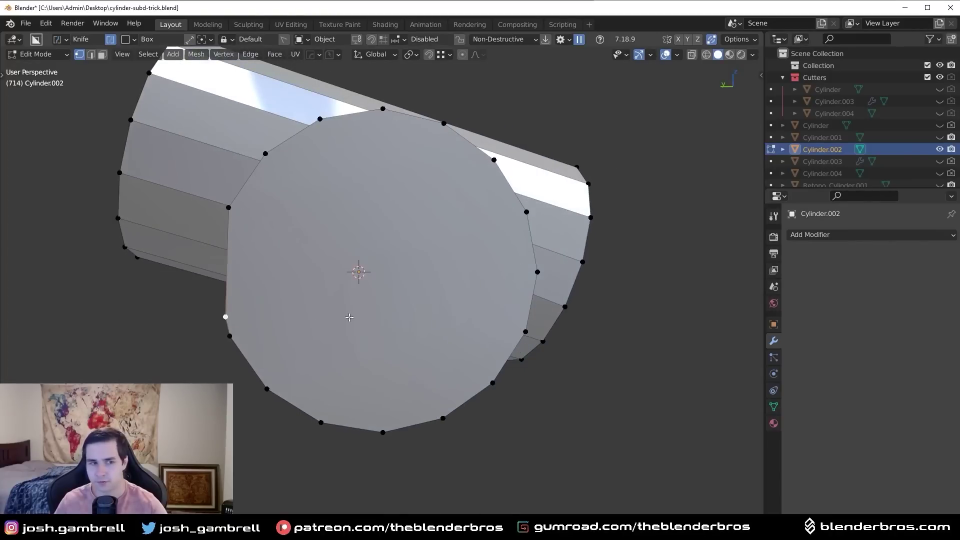
middle_drag(313, 317, 358, 282)
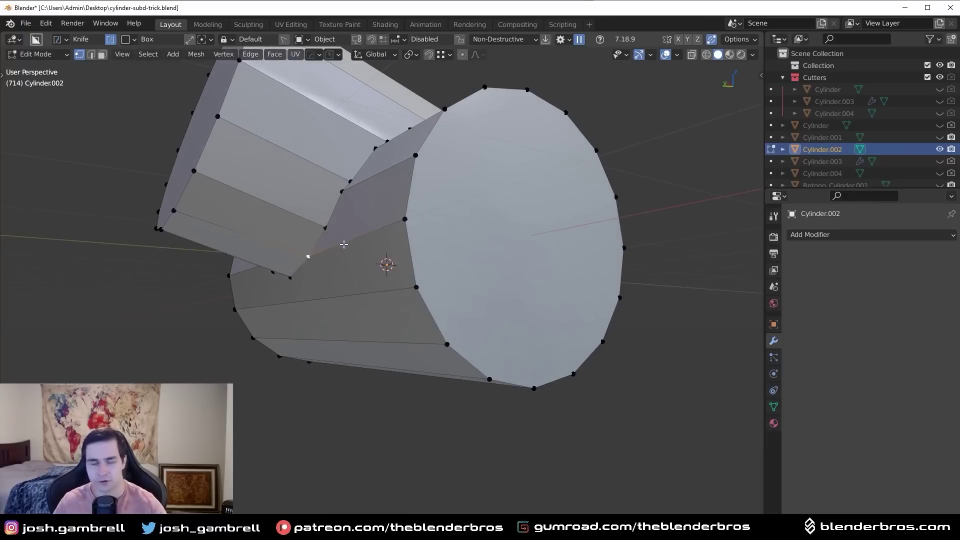
- Merge the separated pair of close vertices on the lower seam at their center again
middle_drag(342, 257, 342, 292)
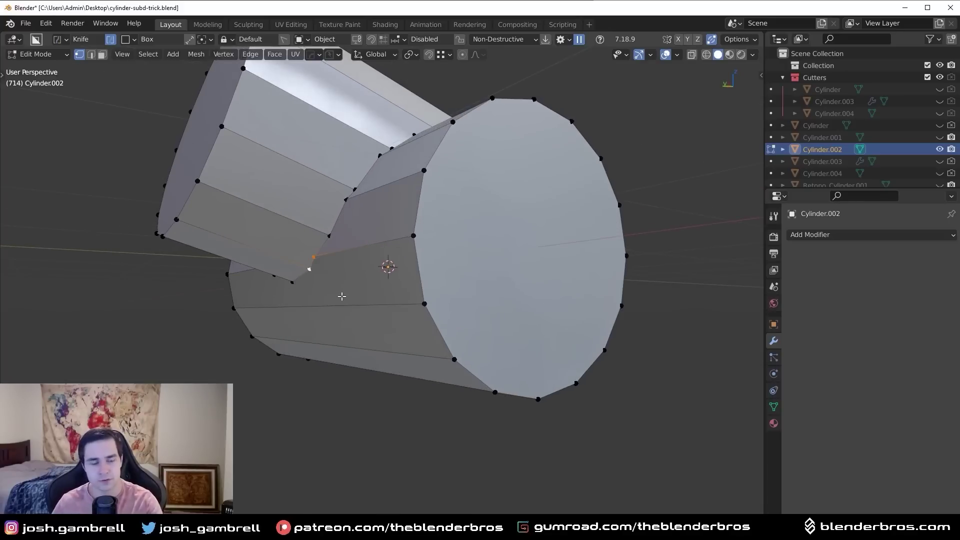
scroll(342, 296, up, 4)
middle_drag(342, 296, 413, 208)
key(m)
key(c)
scroll(365, 286, down, 3)
scroll(414, 209, up, 3)
middle_drag(506, 199, 417, 251)
scroll(349, 299, down, 2)
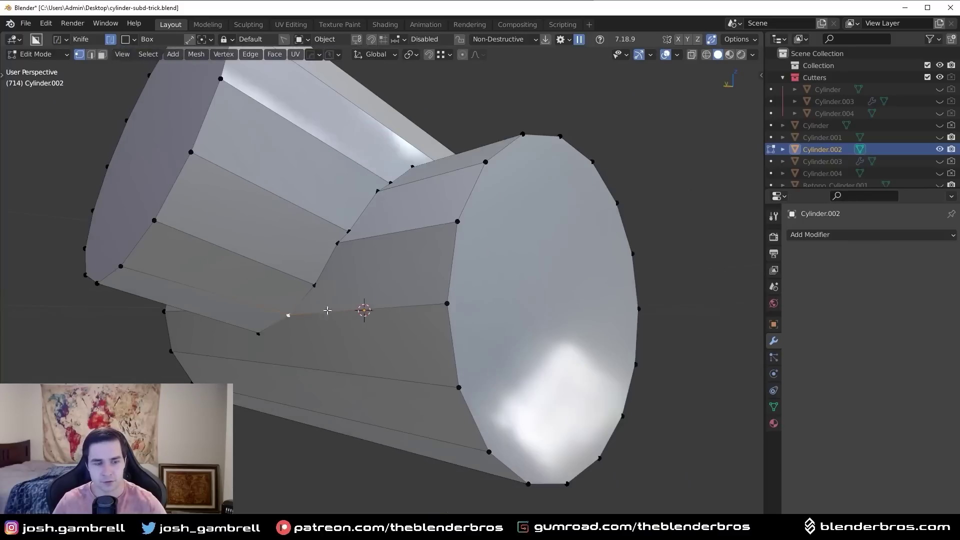
- Merge the next pair of close vertices further up the cylinder seam at their center
middle_drag(288, 315, 356, 297)
key(m)
key(c)
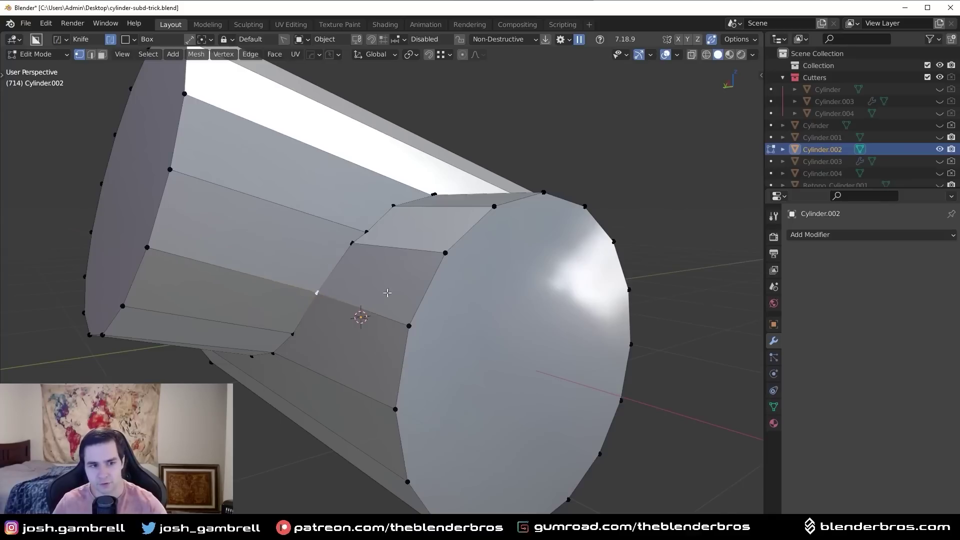
- Merge the close vertex pair near the upper part of the seam at its center
middle_drag(360, 303, 354, 251)
shift+click(300, 203)
key(m)
key(c)
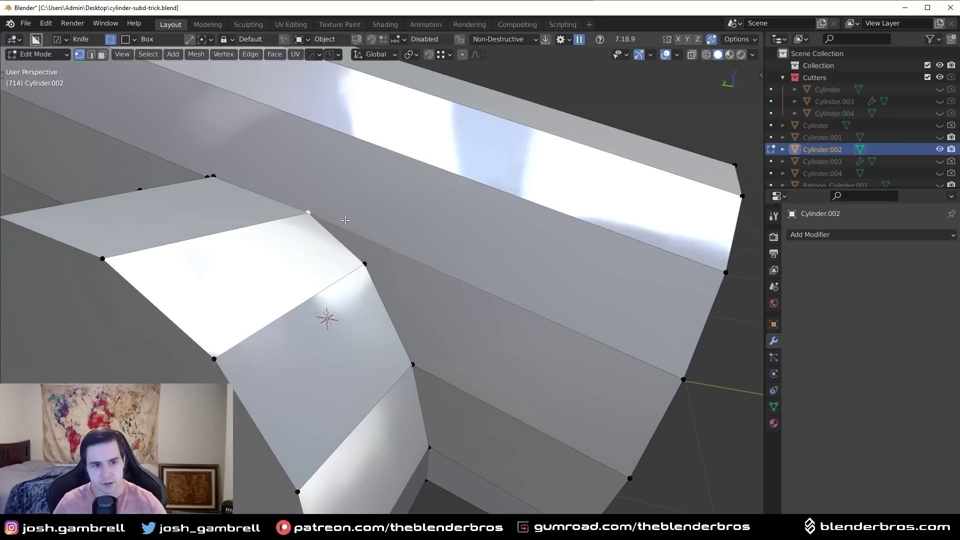
- Try merging the upper seam vertex with its farther neighbour instead, and undo the merge
middle_drag(256, 242, 372, 243)
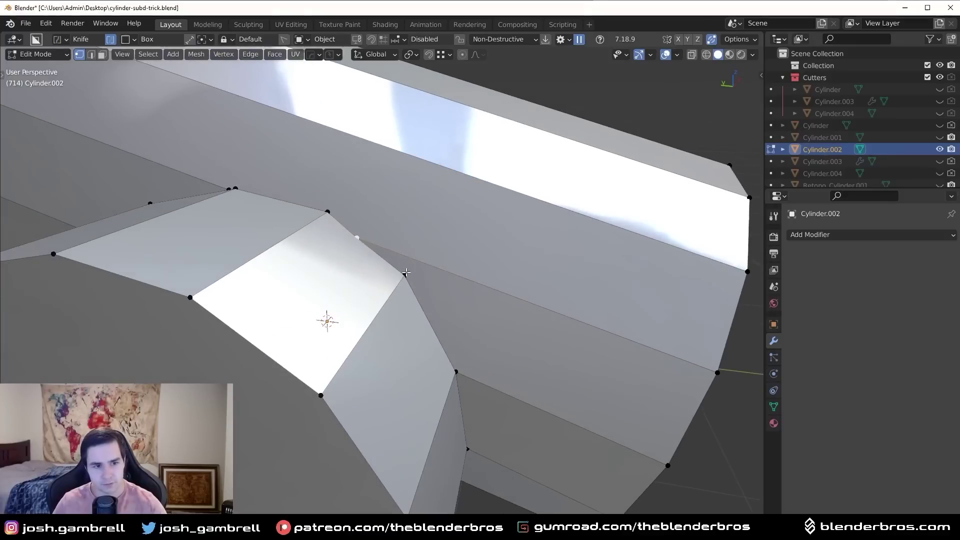
shift+click(406, 273)
key(shift+r)
scroll(425, 306, down, 2)
scroll(371, 327, up, 1)
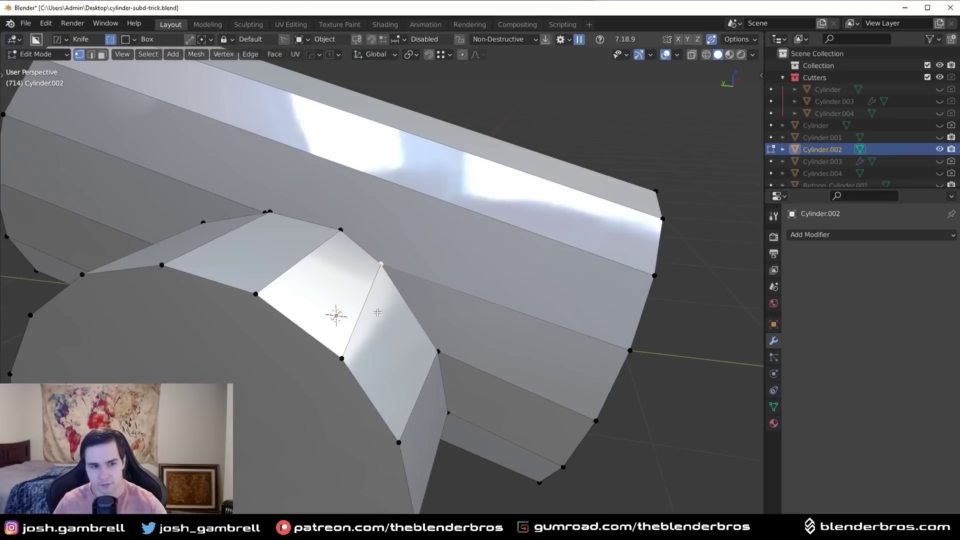
key(ctrl+z)
key(ctrl+z)
- Merge the upper seam vertex with its nearer neighbour and try sliding the result along its edge
shift+click(344, 234)
key(shift+r)
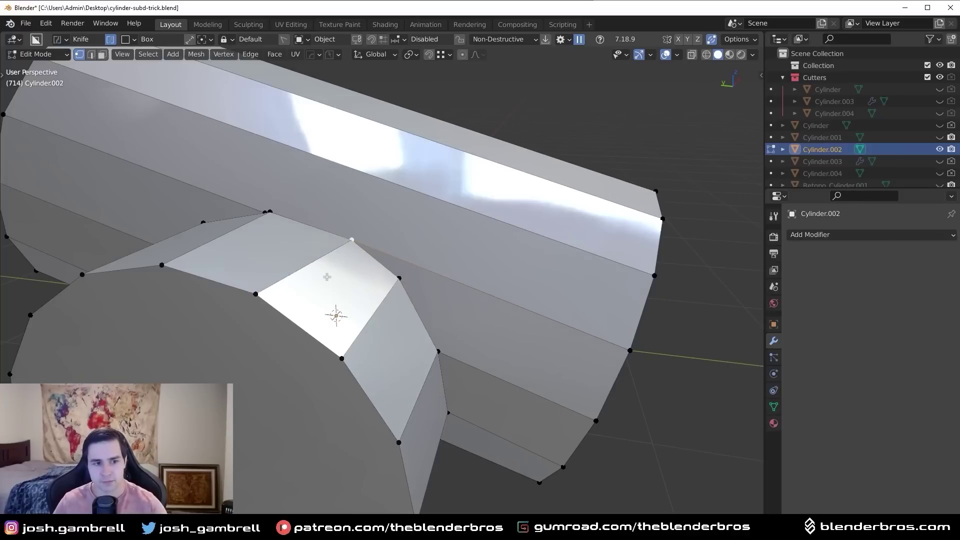
key(g)
key(g)
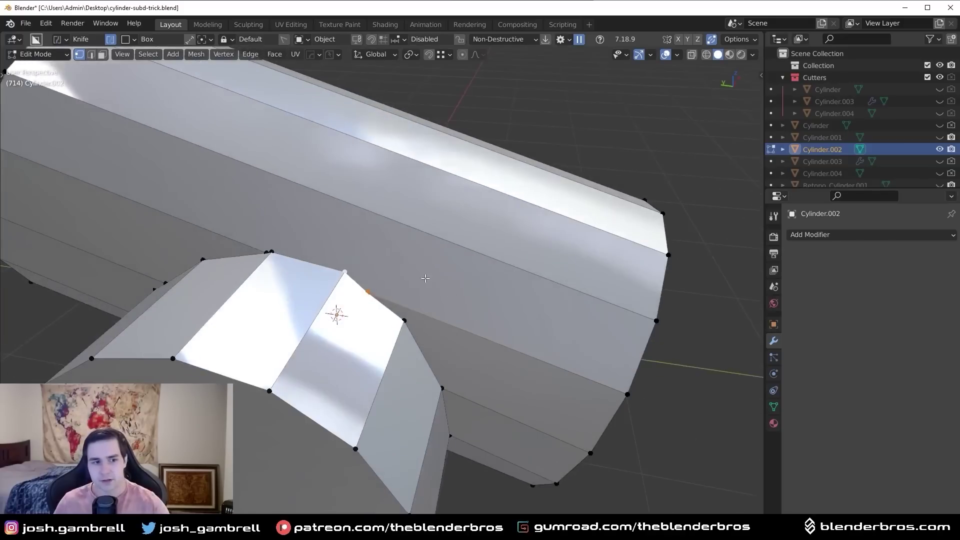
scroll(426, 279, down, 3)
key(alt+a)
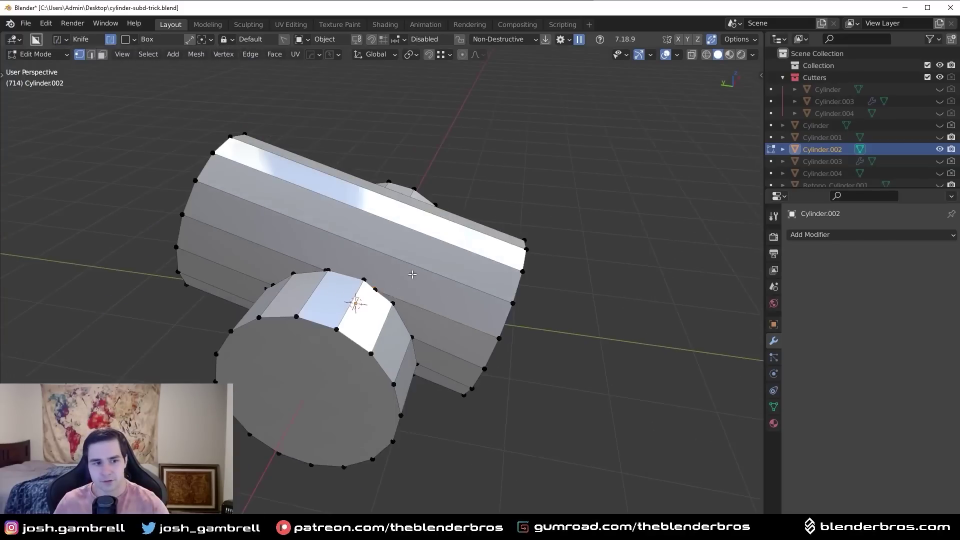
- Add a loop cut across the long cylinder's upper faces and connect its end vertex to the nearest upper seam vertex
middle_drag(418, 270, 413, 208)
scroll(413, 208, up, 2)
key(ctrl+r)
click(409, 205)
click(446, 210)
click(395, 201)
shift+click(379, 241)
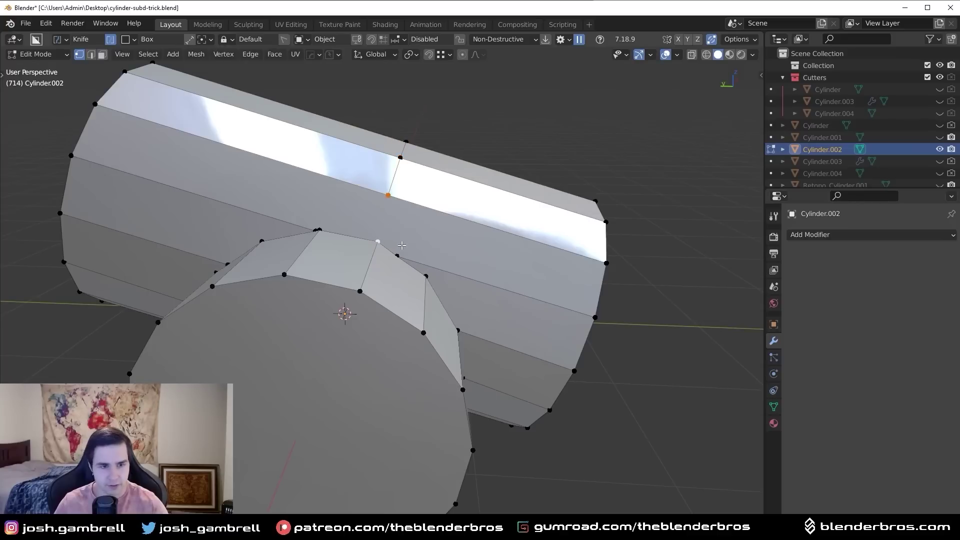
- Add a second loop cut close beside the first and connect it to the next seam vertex down
click(436, 199)
click(349, 178)
click(404, 244)
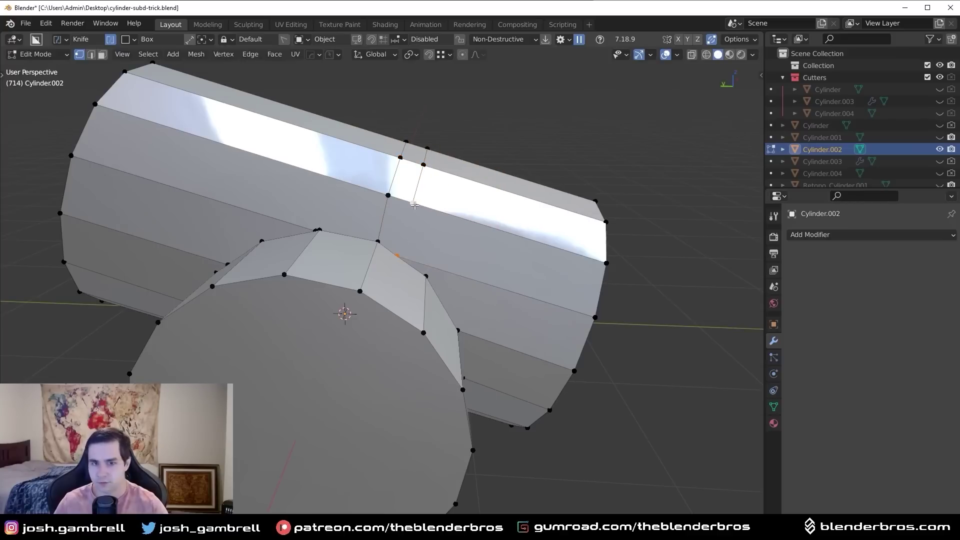
- Try adding a third loop cut that reaches a lower seam vertex, and undo it
middle_drag(466, 271, 507, 254)
scroll(454, 279, up, 2)
key(ctrl+r)
click(533, 260)
click(488, 250)
click(487, 343)
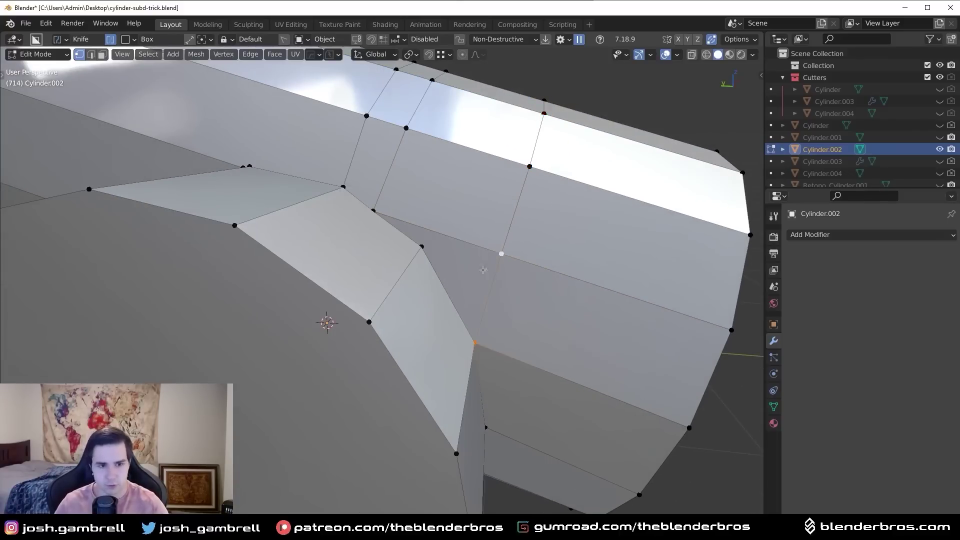
key(ctrl+z)
key(ctrl+z)
key(ctrl+z)
key(ctrl+z)
- Add a third loop cut across the long cylinder's upper faces, slid close to the second cut
key(ctrl+r)
click(491, 251)
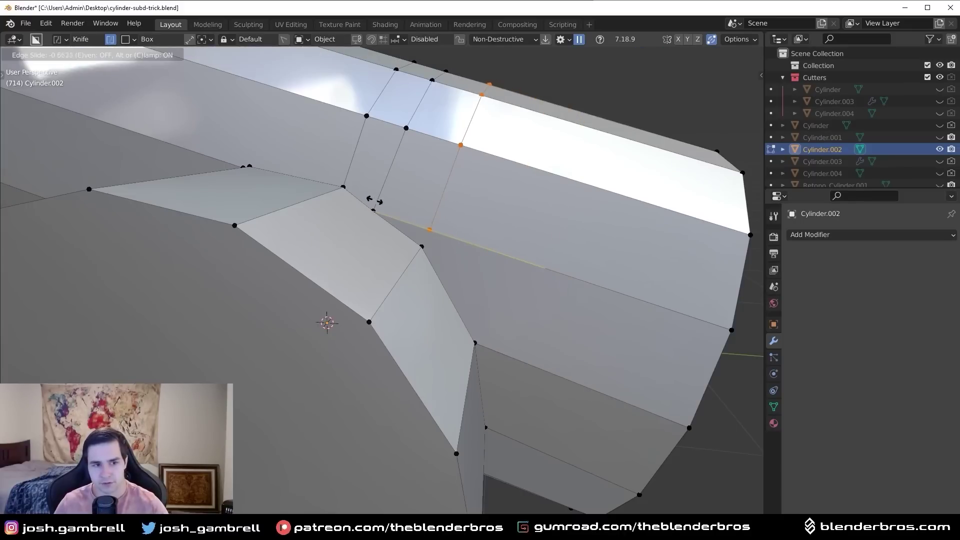
click(400, 228)
click(429, 231)
- Merge the third loop cut's end vertex with the adjacent seam vertex at the last selected one
scroll(427, 261, down, 4)
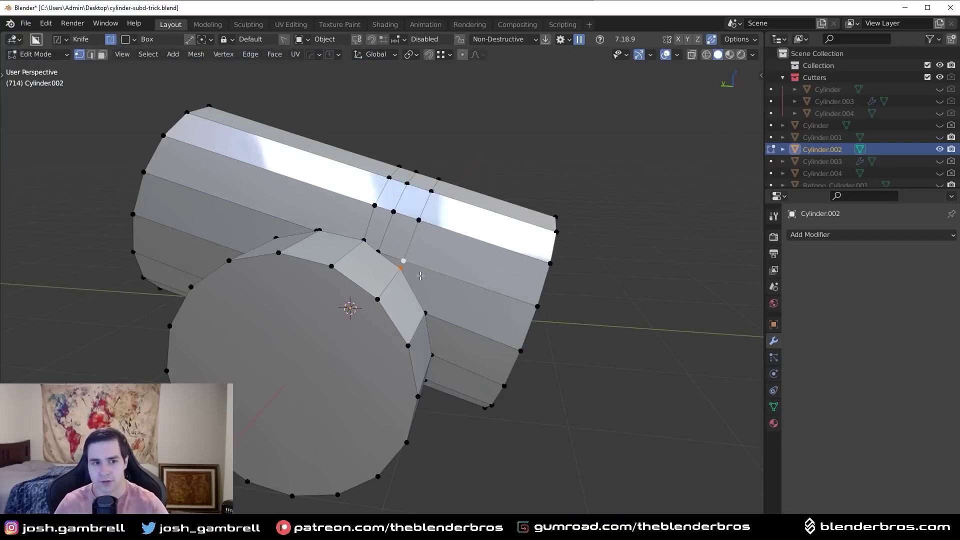
shift+click(404, 270)
shift+click(405, 270)
key(m)
key(l)
scroll(453, 285, up, 3)
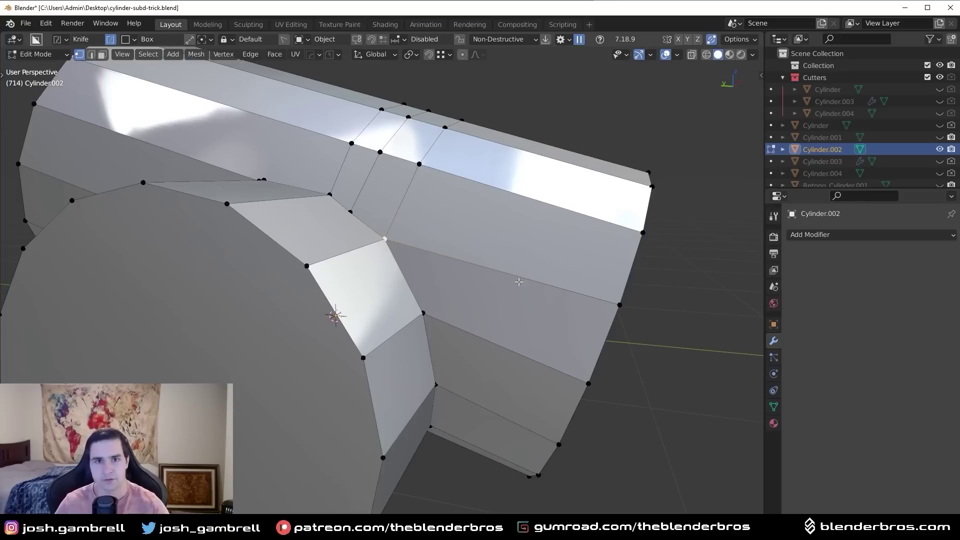
- Delete the joined cylinder object and add a new 16-sided cylinder
scroll(516, 282, down, 4)
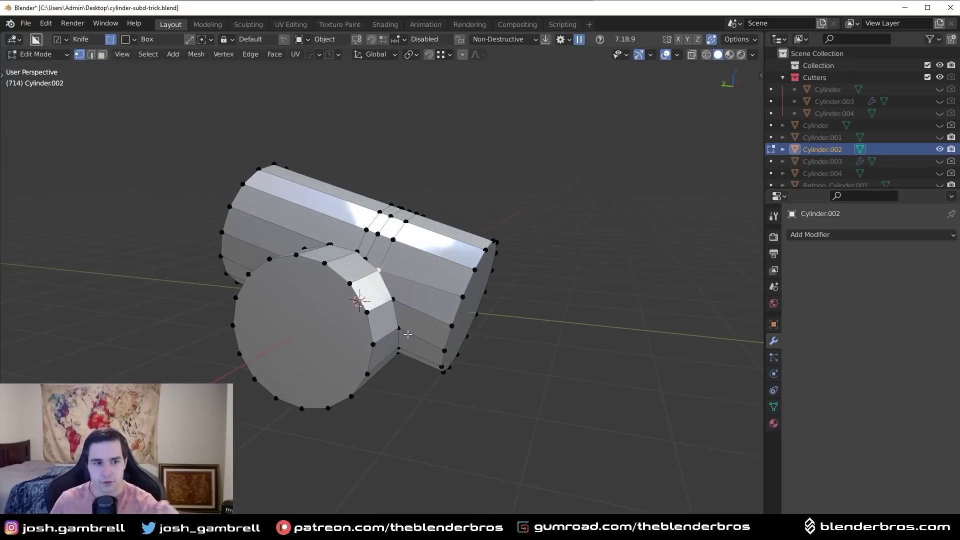
middle_drag(407, 342, 386, 360)
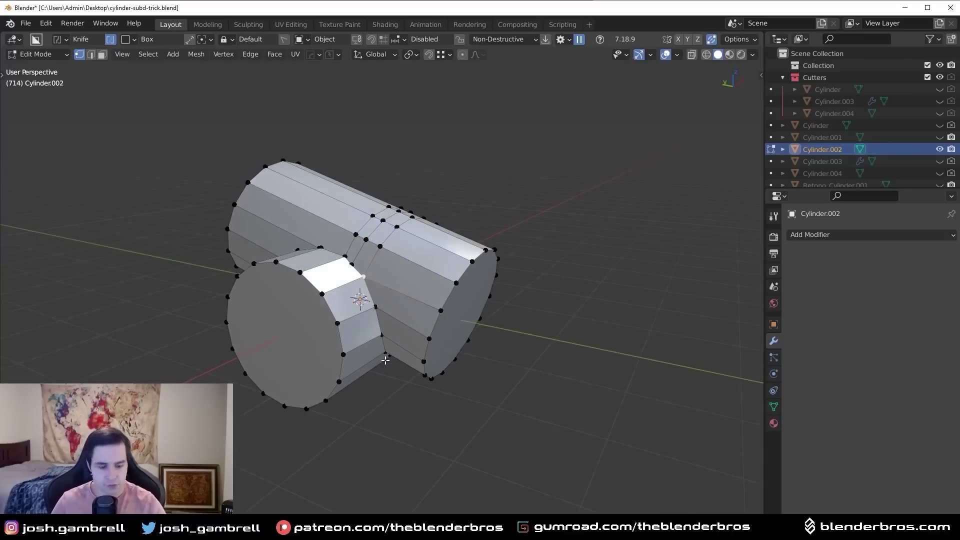
key(Tab)
key(Delete)
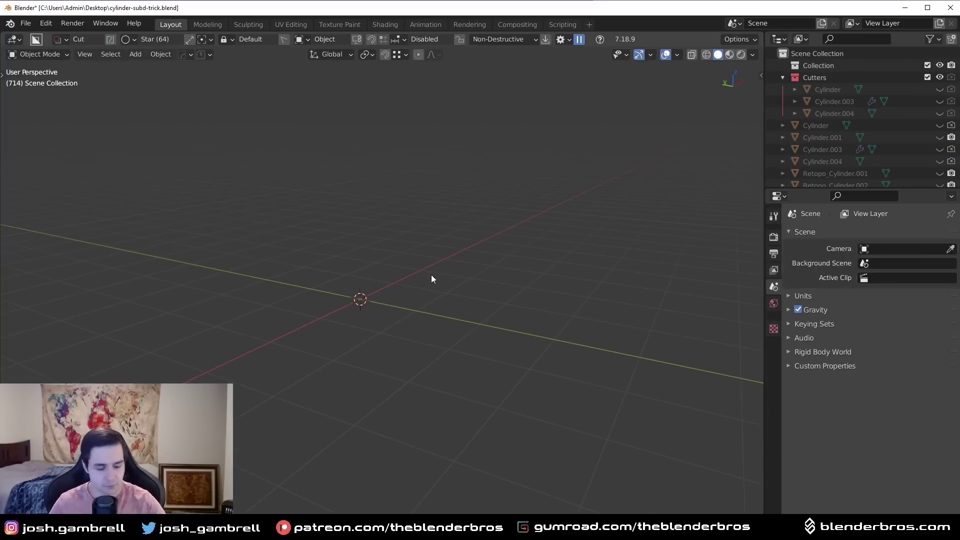
key(shift+a)
mouse_move(464, 260)
click(512, 332)
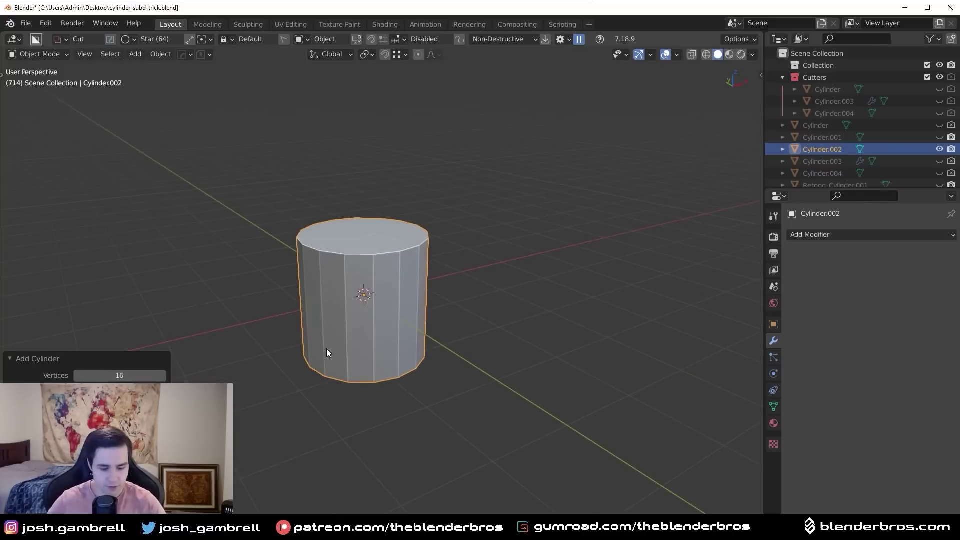
- Rotate the new cylinder 90° so it lies along the X axis, and stretch it along X
text(rx90)
key(Return)
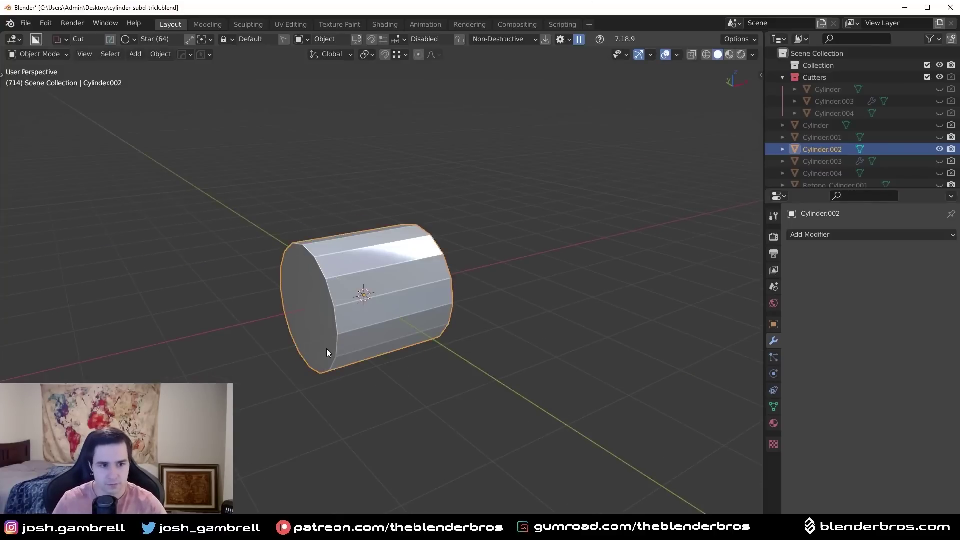
key(s)
key(x)
click(755, 249)
- Duplicate the cylinder in place and rotate the copy 90° about Z
key(shift+d)
right_click(542, 312)
text(rz90)
key(Return)
- Raise the copied cylinder slightly along Z so it sits above the first cylinder's centre
key(g)
key(z)
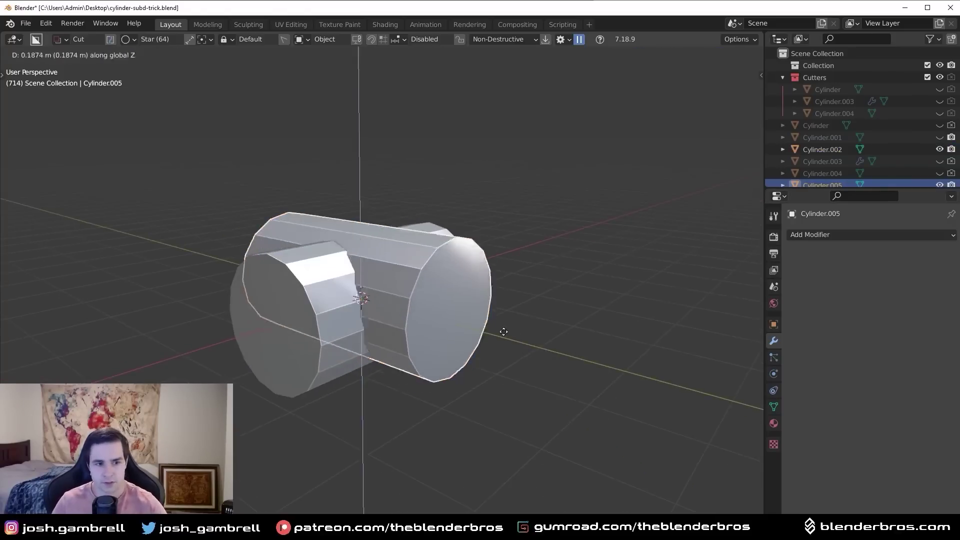
click(509, 320)
key(g)
key(z)
click(493, 377)
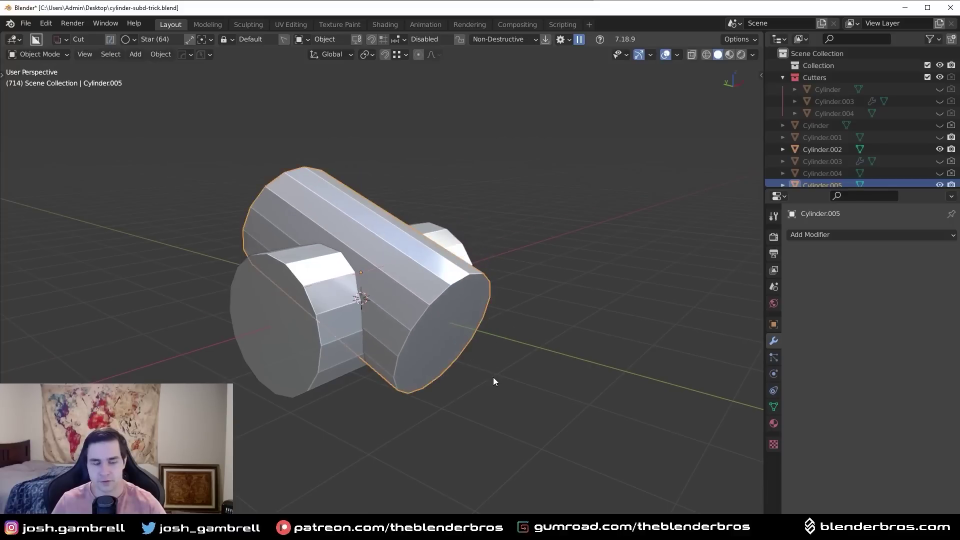
- Examine how the edges of the two cylinders line up along their intersection
middle_drag(493, 377, 447, 365)
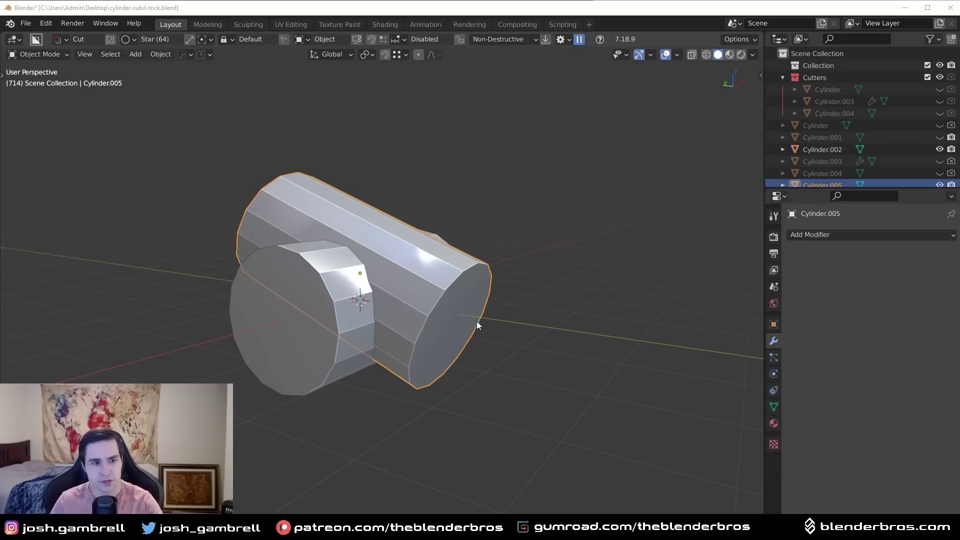
middle_drag(481, 320, 463, 299)
scroll(521, 324, up, 2)
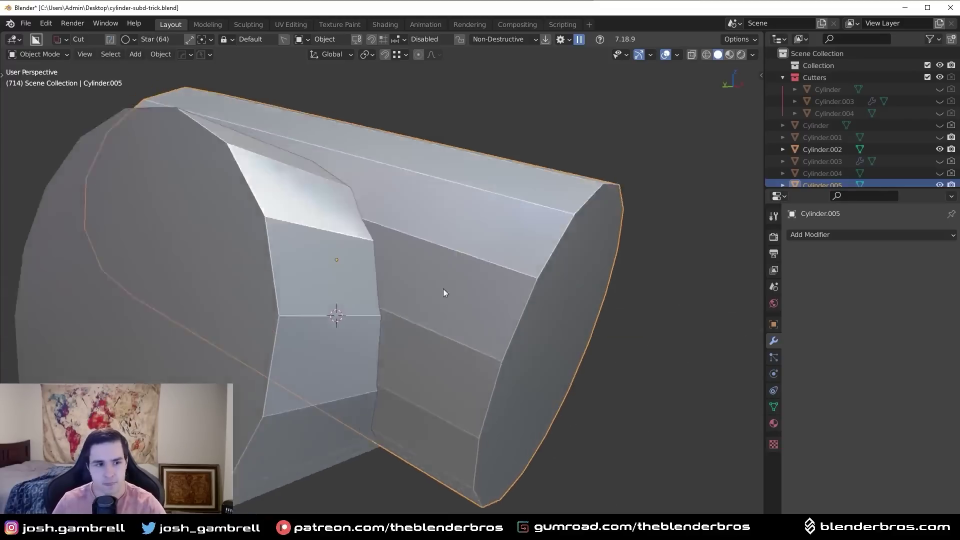
scroll(445, 281, up, 8)
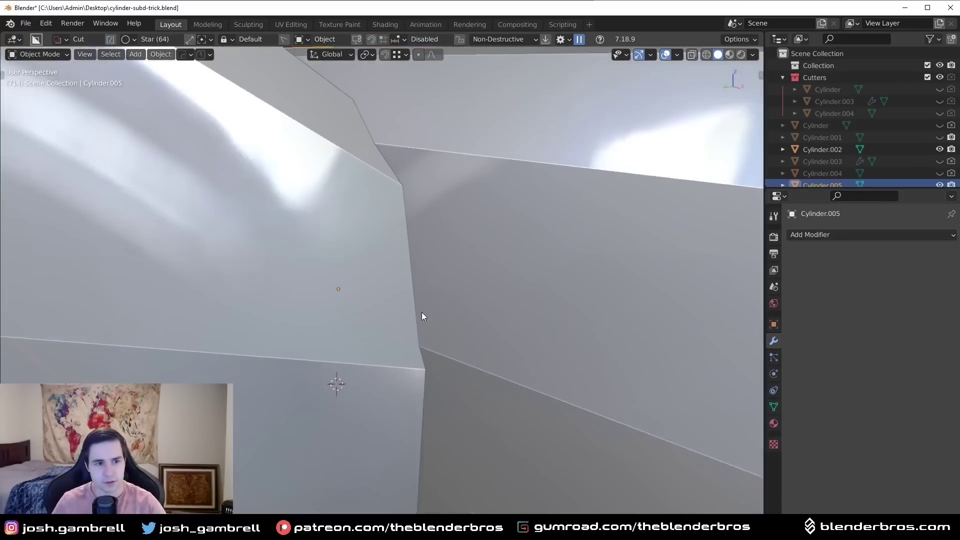
scroll(421, 316, down, 8)
click(324, 284)
scroll(449, 264, up, 8)
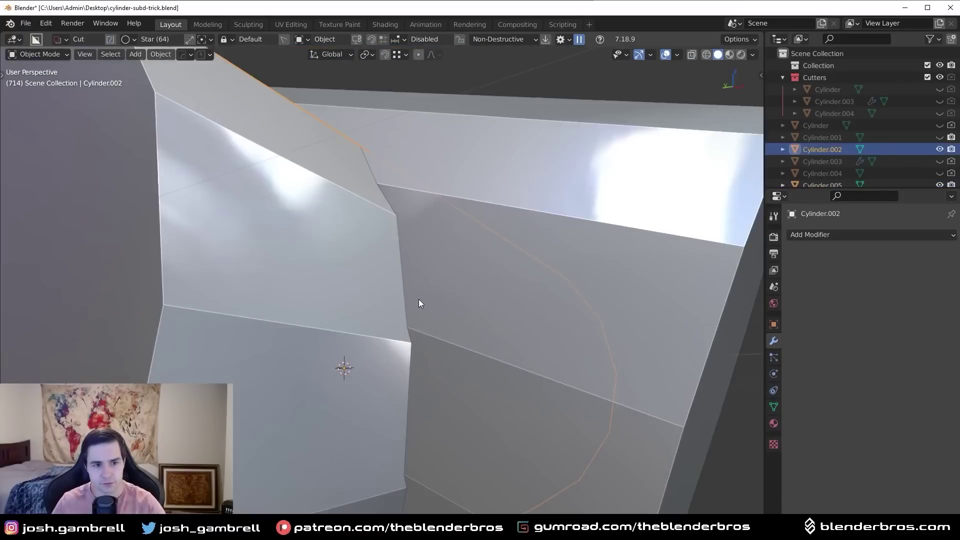
click(449, 314)
scroll(435, 320, up, 4)
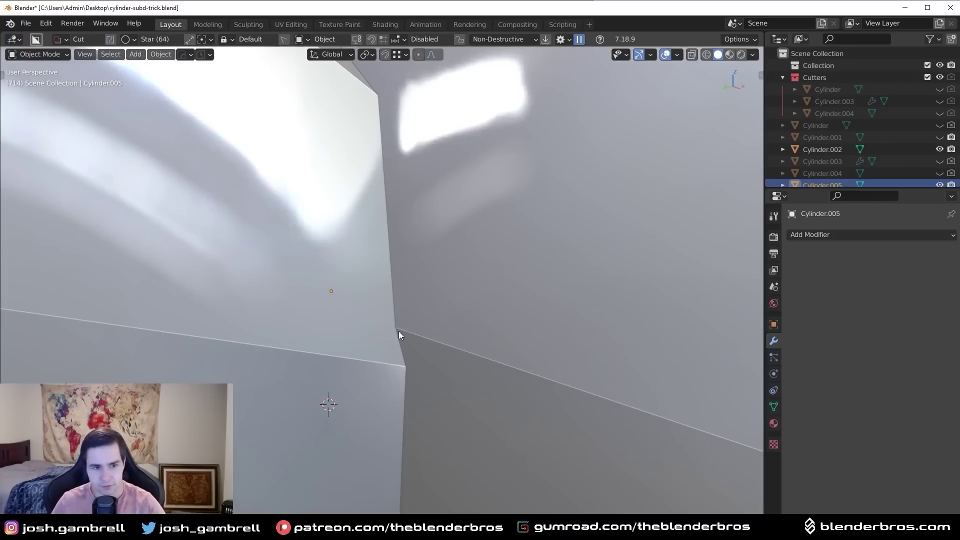
scroll(406, 369, down, 5)
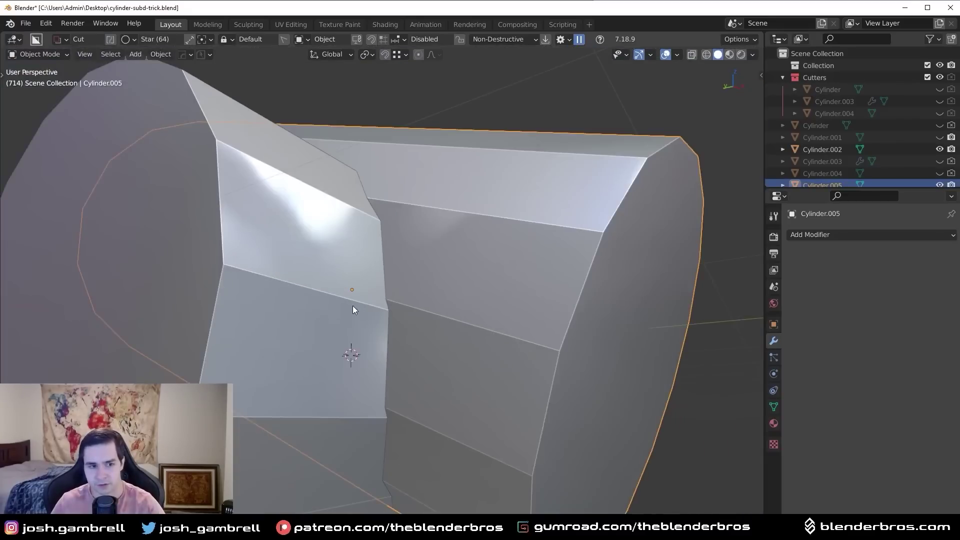
- Try a boolean union of the two cylinders with the modifier applied, and pick the close seam vertices
key(ctrl+KP_Add)
click(349, 295)
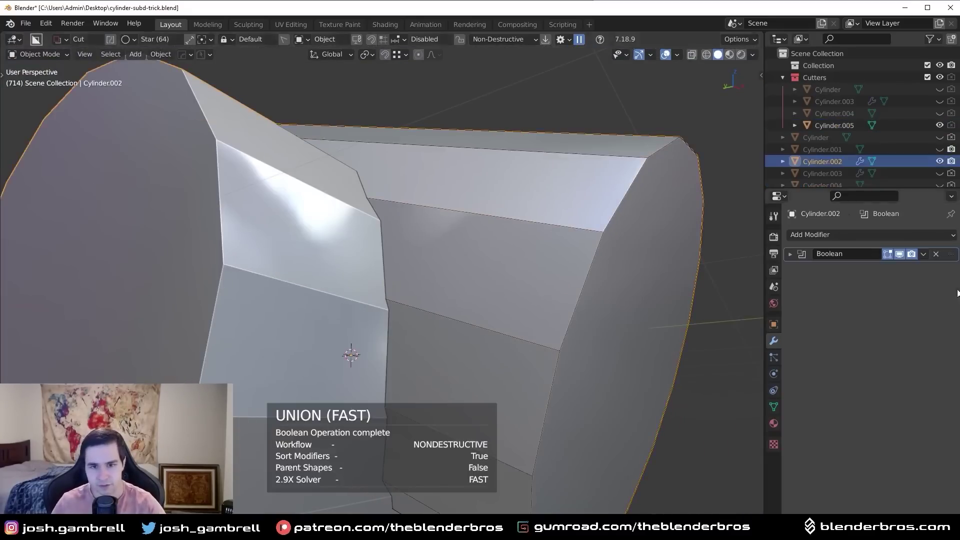
click(923, 254)
click(862, 267)
scroll(455, 316, up, 3)
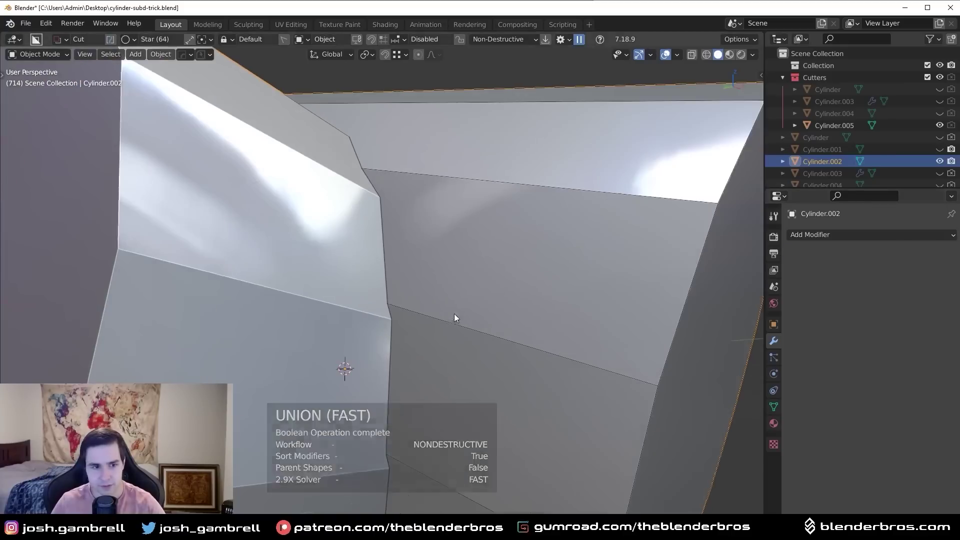
key(Tab)
click(343, 329)
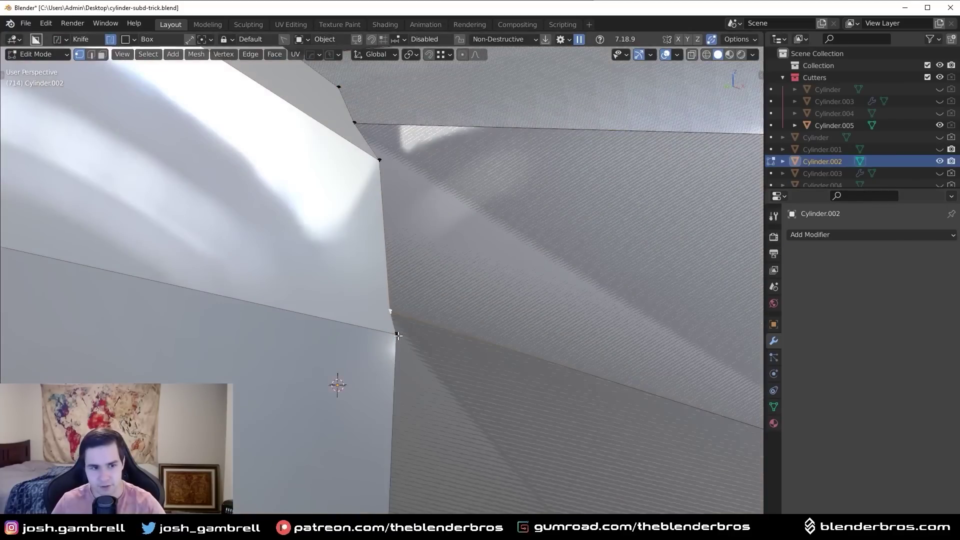
click(398, 335)
- Undo the vertex selection, the applied modifier and the boolean union to get two separate cylinders
scroll(398, 335, down, 4)
key(ctrl+z)
key(ctrl+z)
key(ctrl+z)
key(ctrl+z)
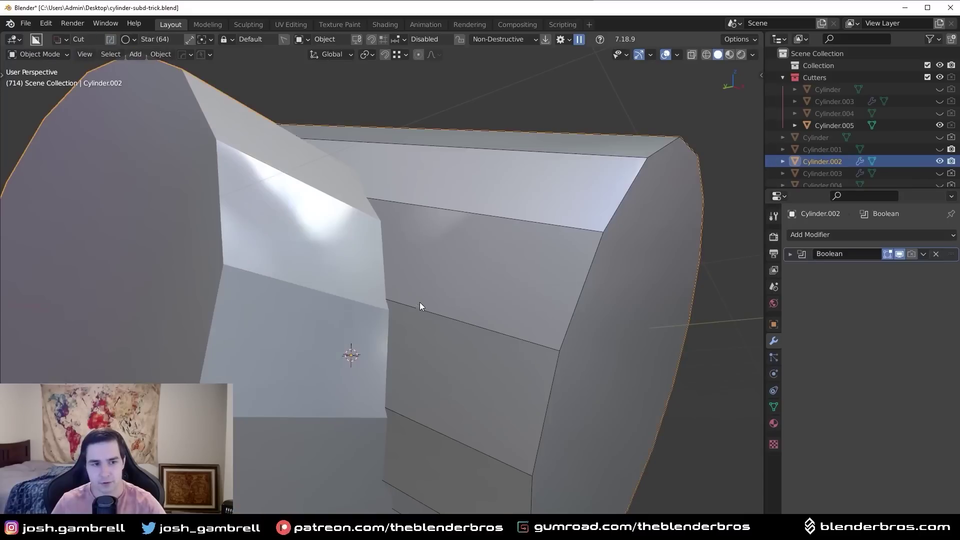
click(422, 299)
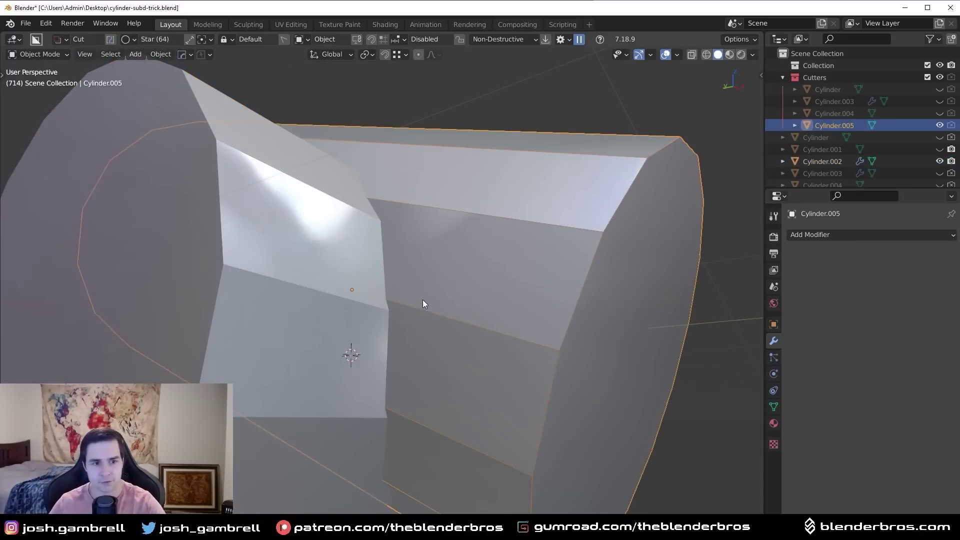
key(ctrl+z)
key(ctrl+z)
key(ctrl+z)
- Examine the mismatched edge ends along the intersection of the two separate cylinders from several angles
scroll(446, 320, up, 1)
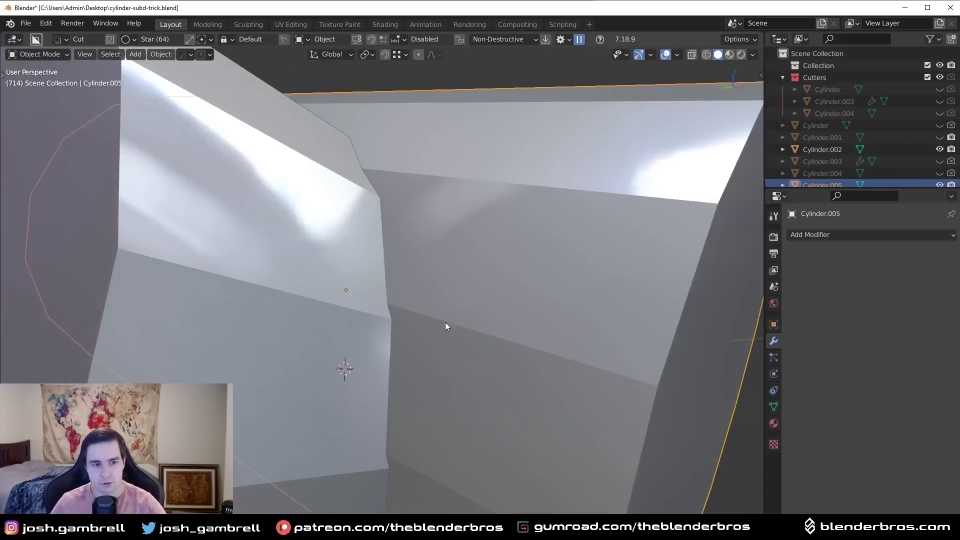
middle_drag(445, 322, 433, 321)
key(alt+a)
scroll(426, 325, up, 1)
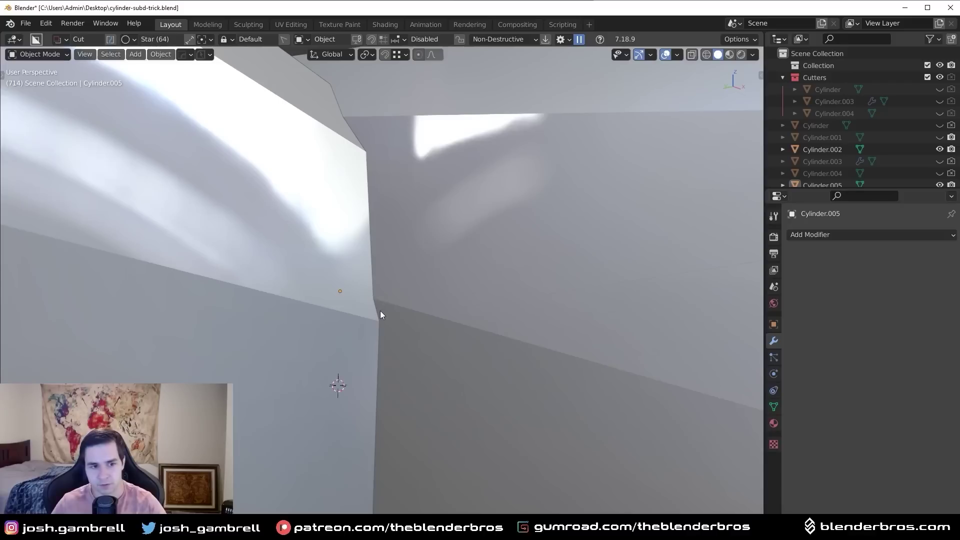
scroll(382, 319, down, 1)
scroll(382, 317, up, 1)
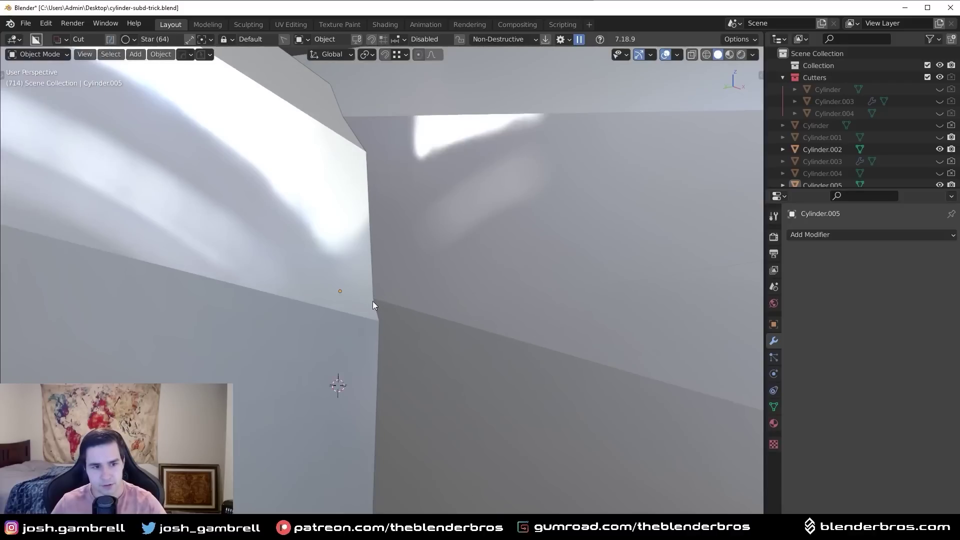
scroll(380, 316, down, 2)
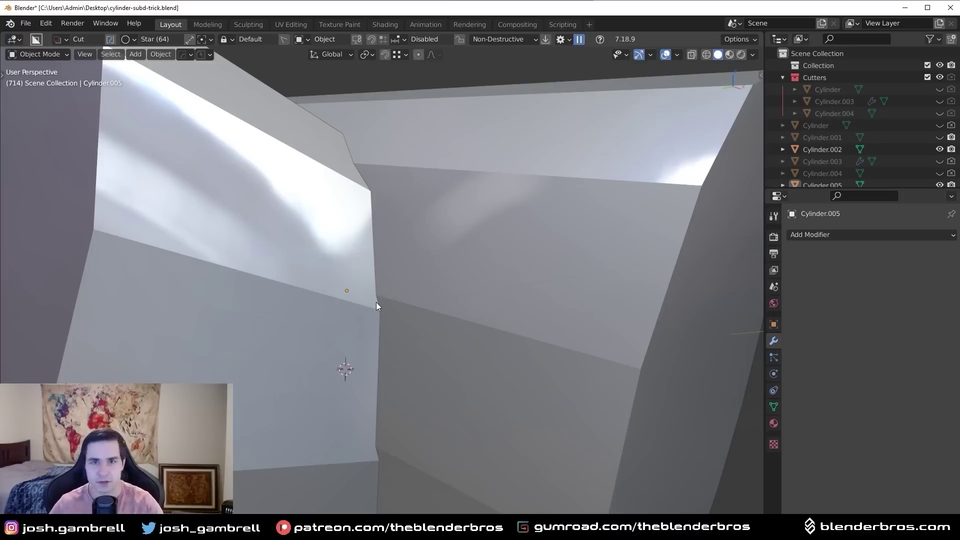
mouse_move(376, 302)
middle_down()
mouse_move(419, 356)
mouse_move(437, 292)
mouse_move(413, 301)
mouse_move(416, 284)
mouse_move(390, 296)
middle_up()
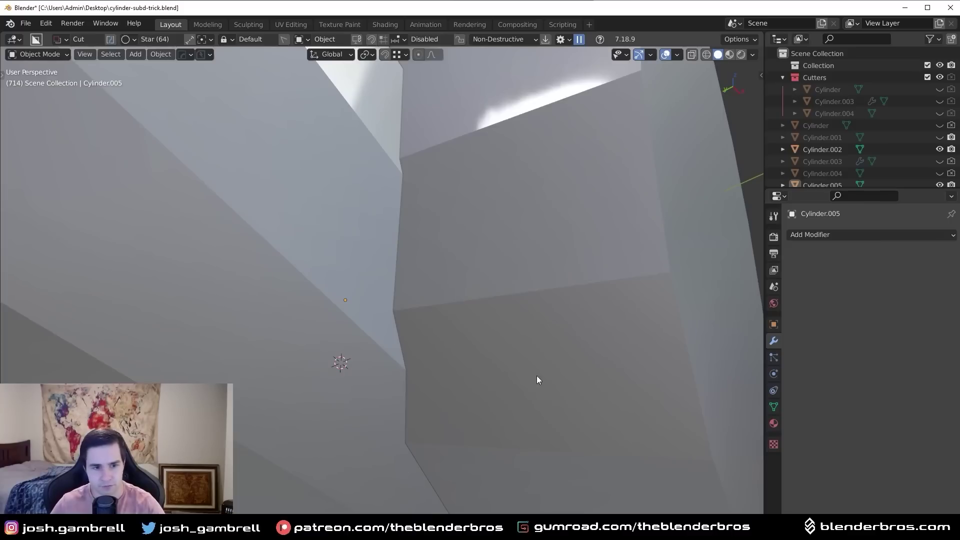
scroll(377, 316, down, 8)
middle_drag(434, 257, 429, 332)
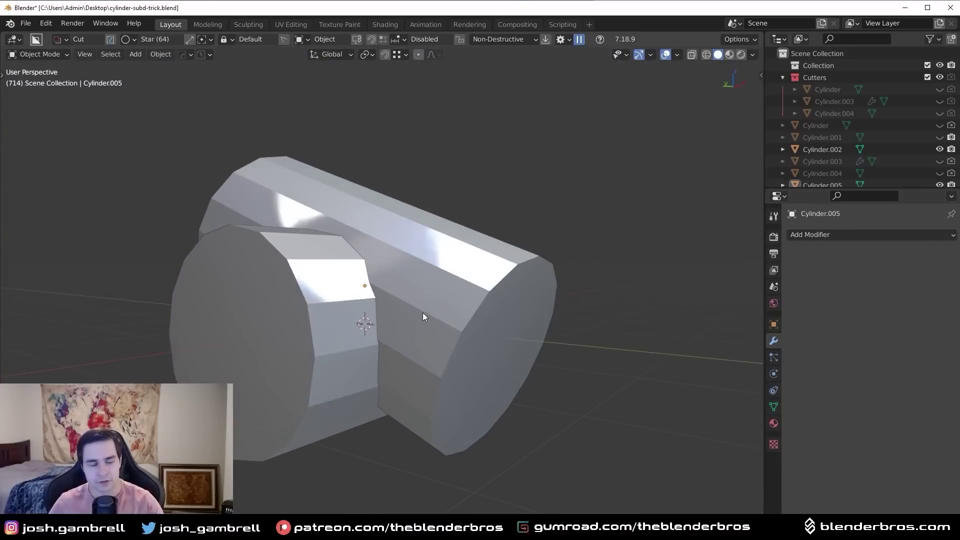
- Rotate the raised upper cylinder about 2° around the global X axis to line up its edges at the intersection
click(417, 296)
middle_drag(417, 298, 329, 316)
scroll(360, 287, up, 6)
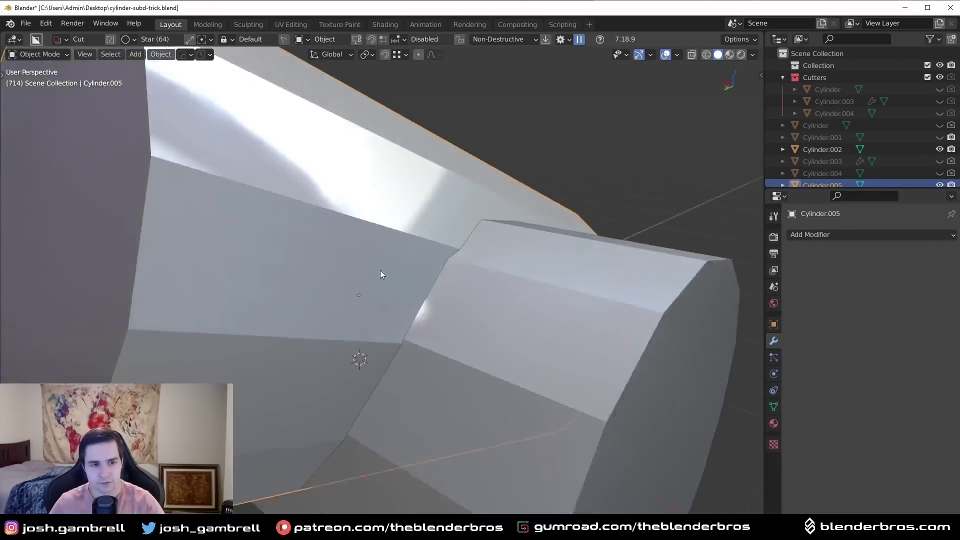
middle_drag(387, 253, 435, 268)
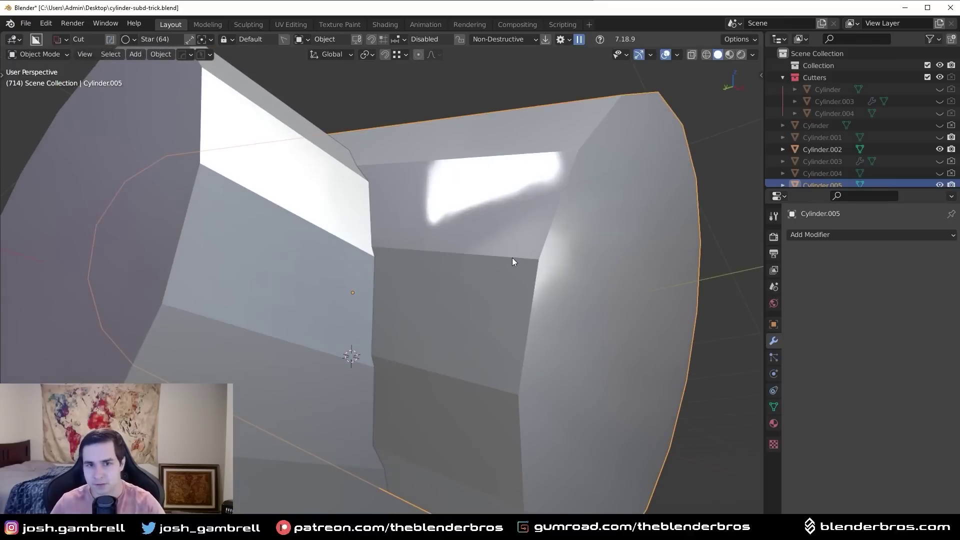
key(r)
key(x)
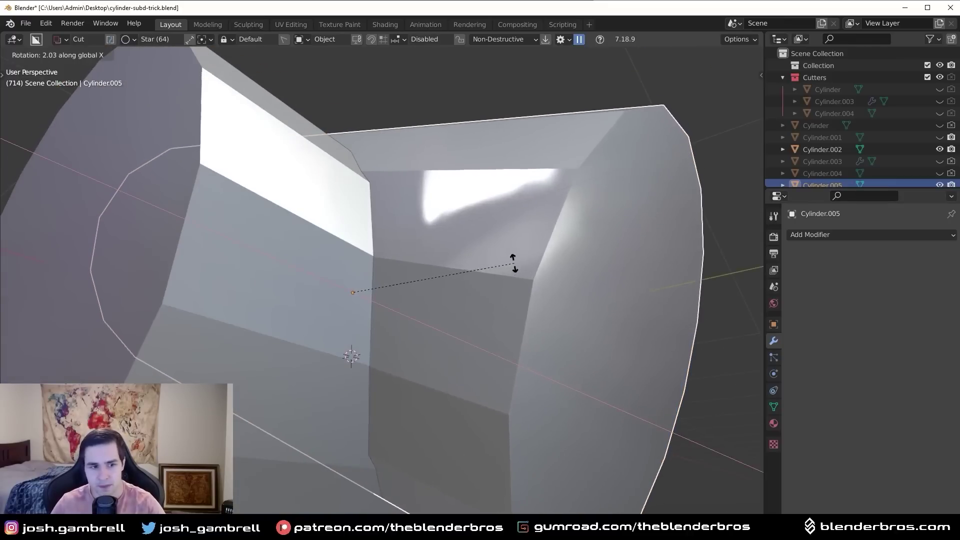
click(515, 263)
scroll(473, 301, up, 8)
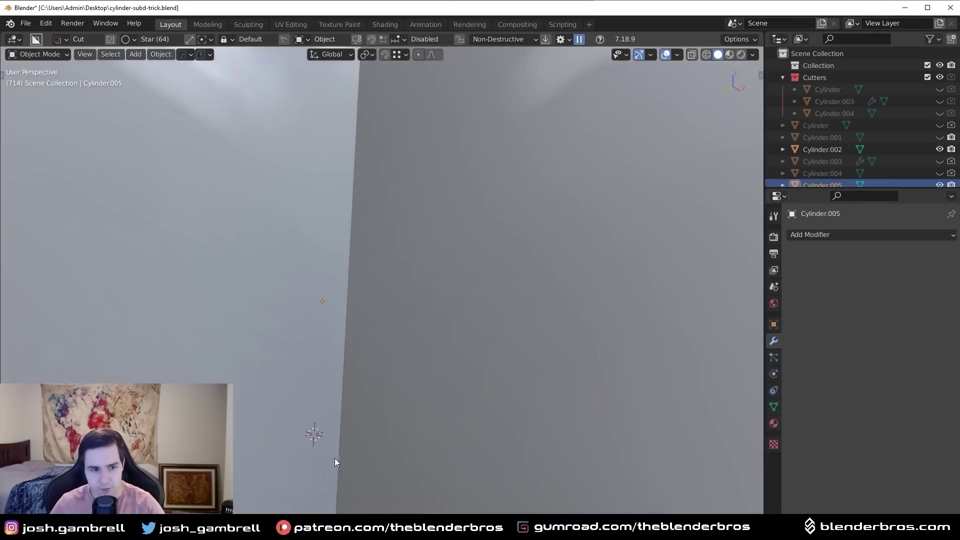
scroll(372, 356, down, 3)
scroll(398, 329, down, 3)
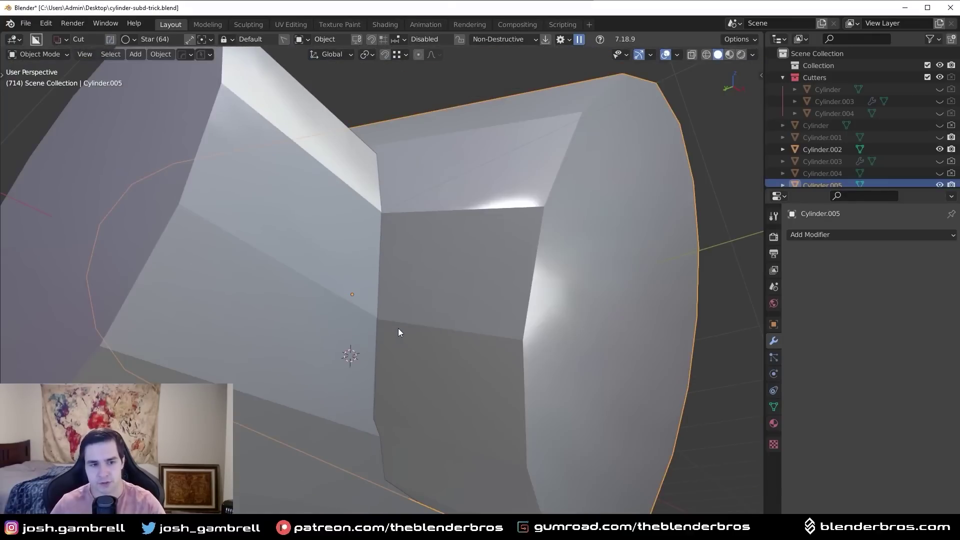
- Lower the raised upper cylinder about 0.03 m along the global Z axis
middle_drag(437, 365, 392, 231)
key(g)
key(z)
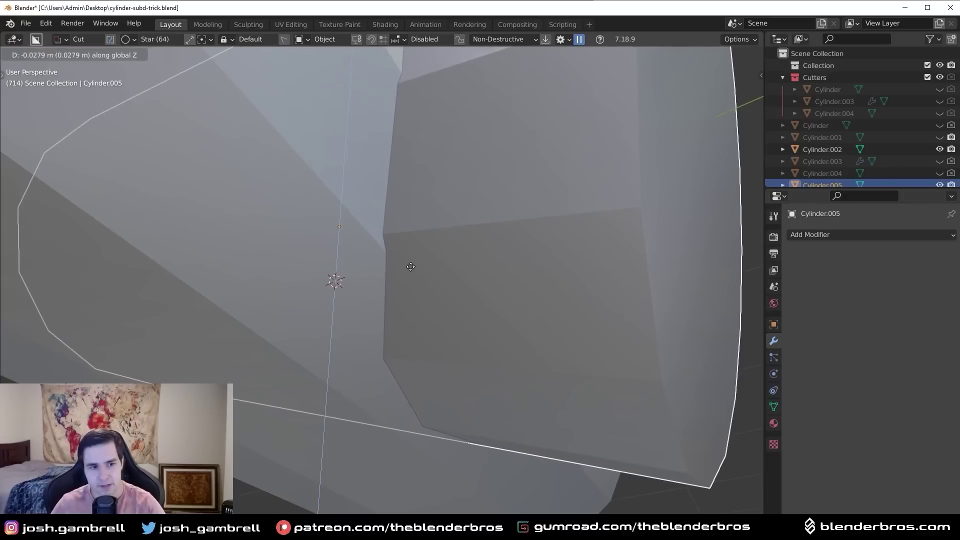
click(408, 267)
- Rotate the upper cylinder about 2° around the global X axis and readjust its height along global Z
middle_drag(377, 242, 397, 266)
key(r)
key(x)
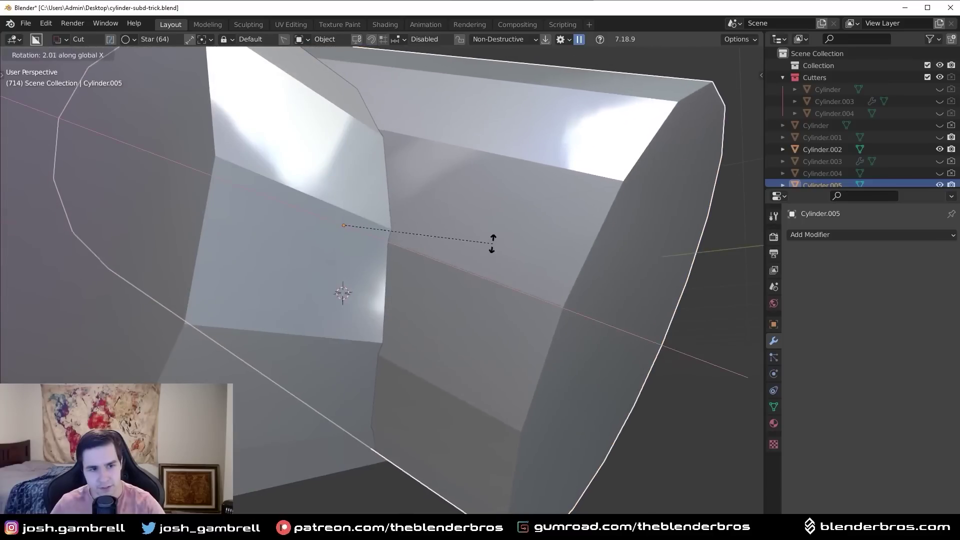
click(488, 270)
middle_drag(487, 270, 454, 257)
key(g)
key(z)
click(452, 242)
- Move the upper cylinder about 0.13 m along the global Y axis to bring its intersection edges into line
middle_drag(404, 214, 370, 189)
middle_drag(360, 283, 327, 215)
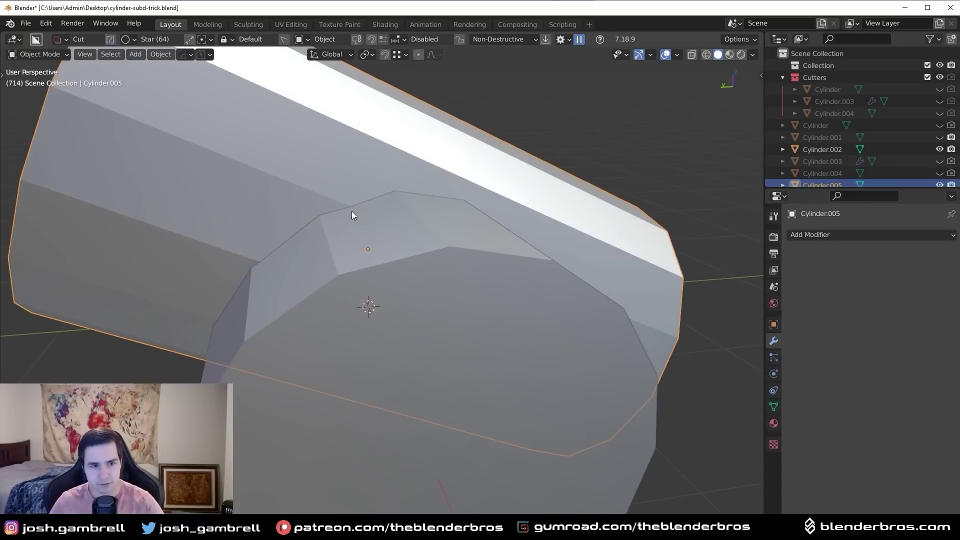
key(g)
key(y)
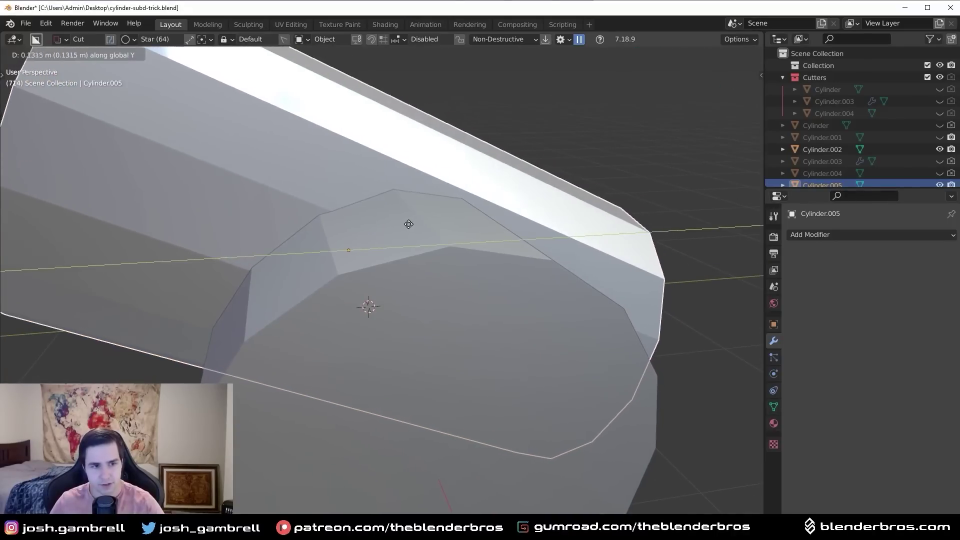
click(408, 224)
- Rotate the upper cylinder about 0.7° around the global X axis and check the edge ends along the intersection
middle_drag(442, 236, 439, 259)
key(r)
key(x)
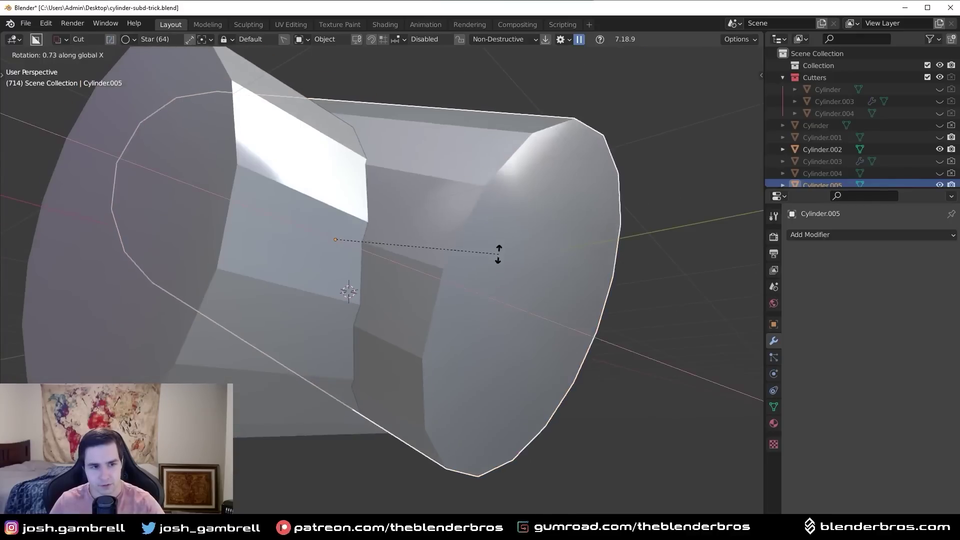
click(503, 244)
middle_drag(504, 243, 393, 274)
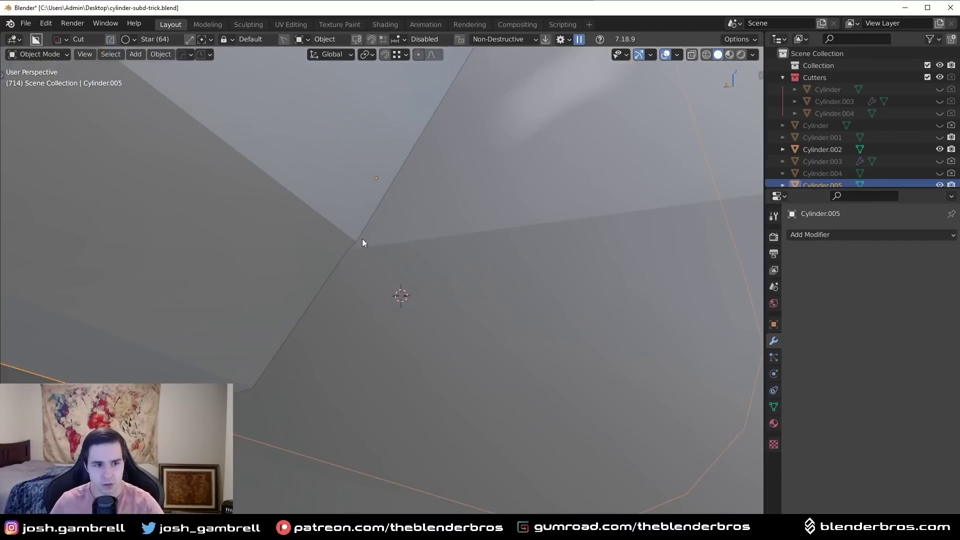
middle_drag(360, 244, 412, 279)
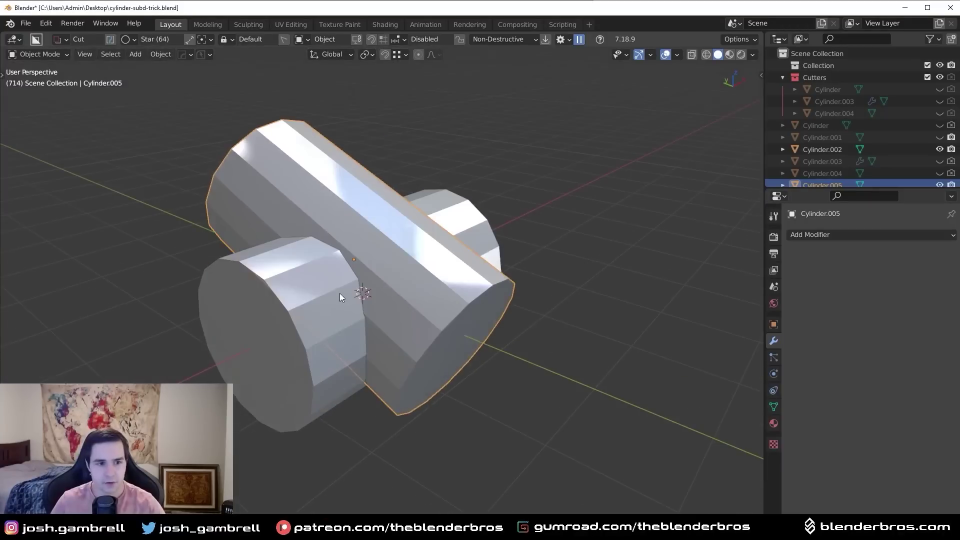
- Join the two cylinders with a non-destructive boolean union and apply the resulting modifier
key(ctrl+KP_Add)
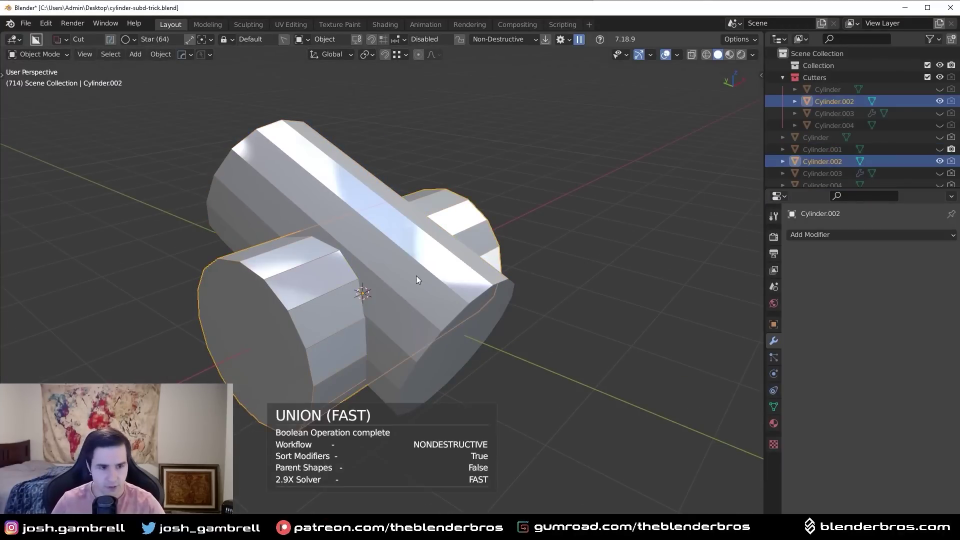
middle_drag(419, 280, 393, 264)
click(419, 254)
click(923, 254)
click(919, 269)
- Merge the first pair of close vertices on the upper part of the intersection seam in Edit Mode
scroll(401, 247, up, 2)
key(Tab)
key(alt+a)
scroll(392, 263, up, 2)
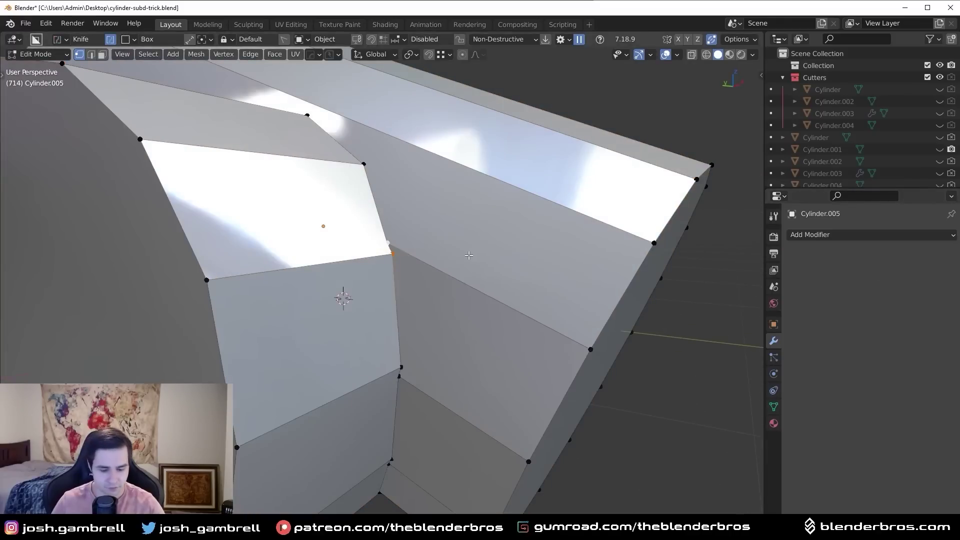
key(m)
click(466, 279)
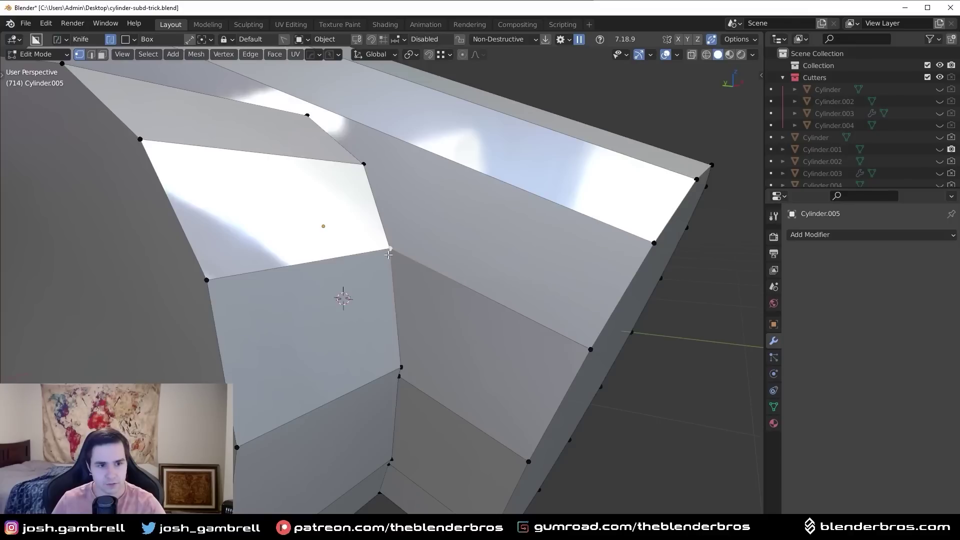
- Merge the remaining pairs of close vertices down the side and underside of the intersection seam
middle_drag(405, 245, 381, 257)
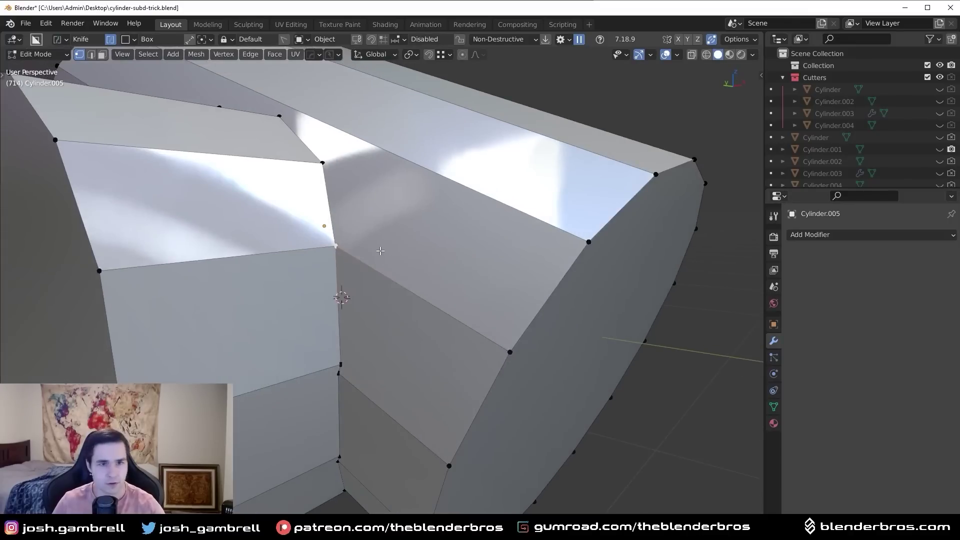
middle_drag(369, 335, 390, 284)
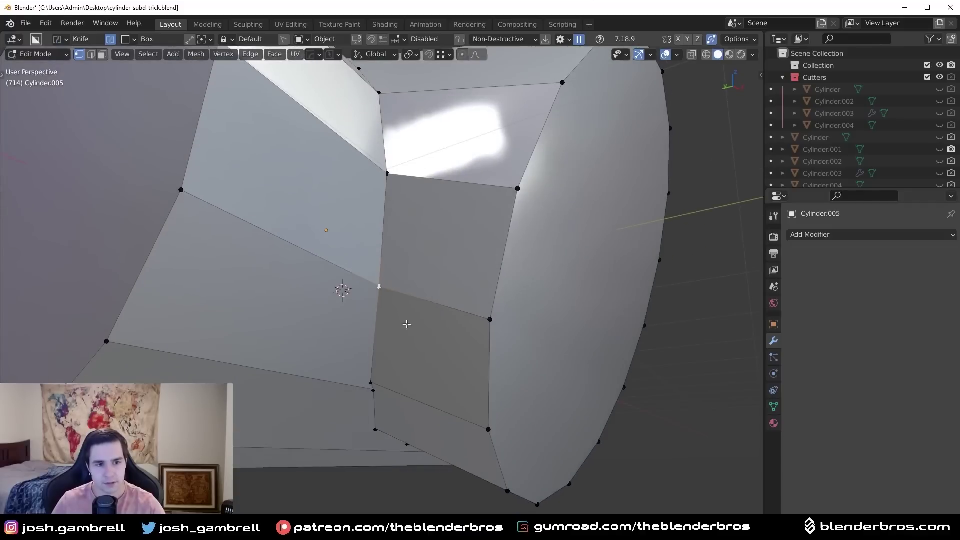
middle_drag(406, 327, 395, 276)
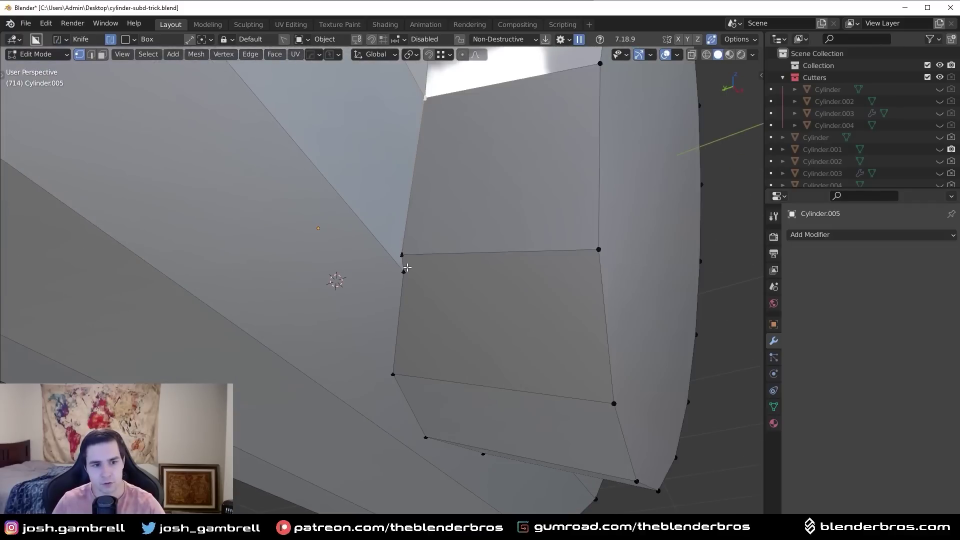
click(405, 271)
shift+click(404, 255)
key(shift+r)
scroll(419, 259, down, 4)
middle_drag(416, 261, 395, 275)
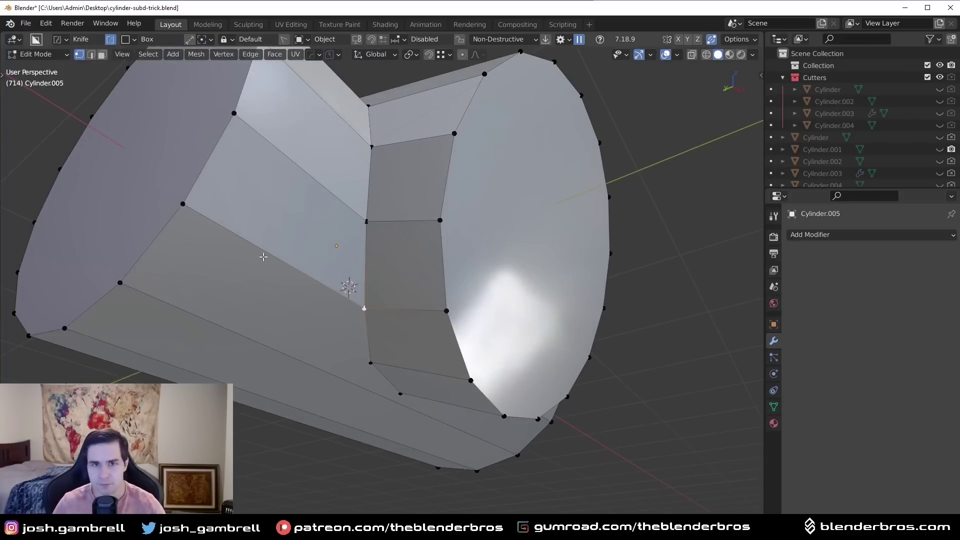
- Add a loop cut across the top of the upper cylinder and connect its end to the topmost seam vertex
middle_drag(290, 261, 409, 257)
middle_drag(345, 295, 381, 231)
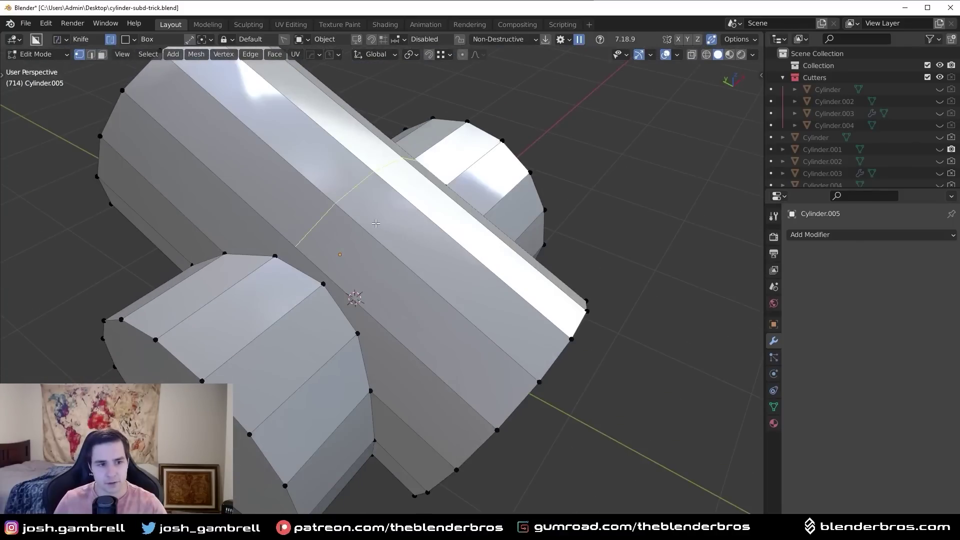
click(374, 221)
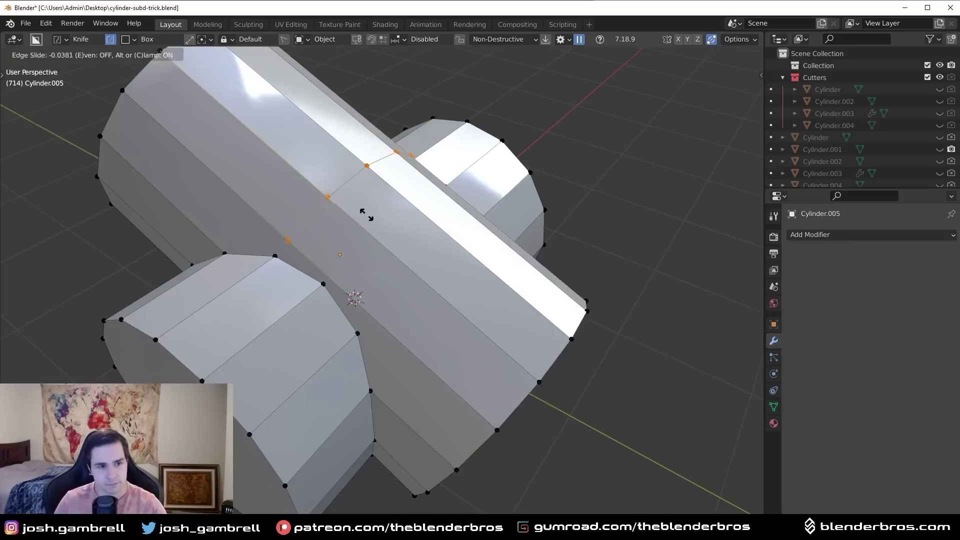
click(367, 214)
middle_drag(366, 214, 396, 199)
click(328, 239)
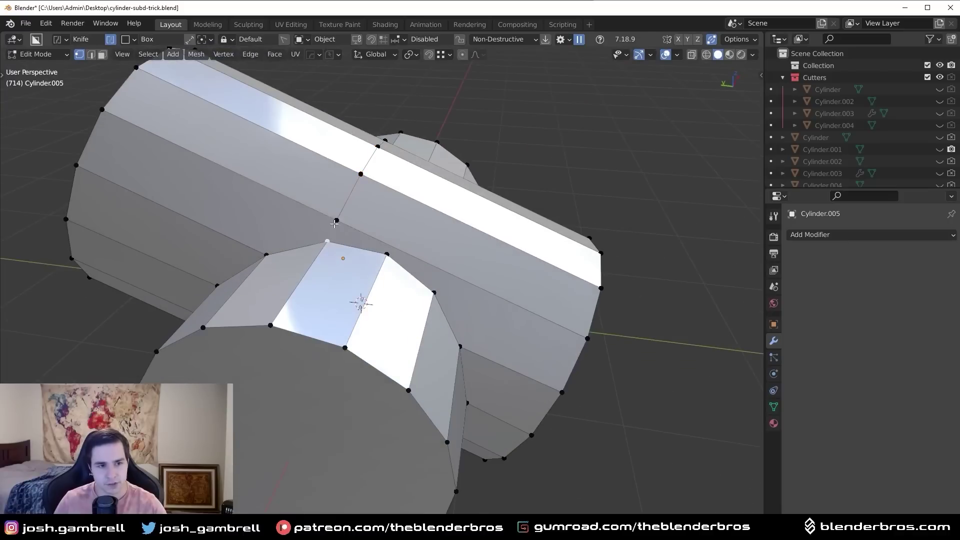
- Add a second loop cut on the upper cylinder beside the next seam vertex and connect the two vertices
click(413, 248)
click(342, 220)
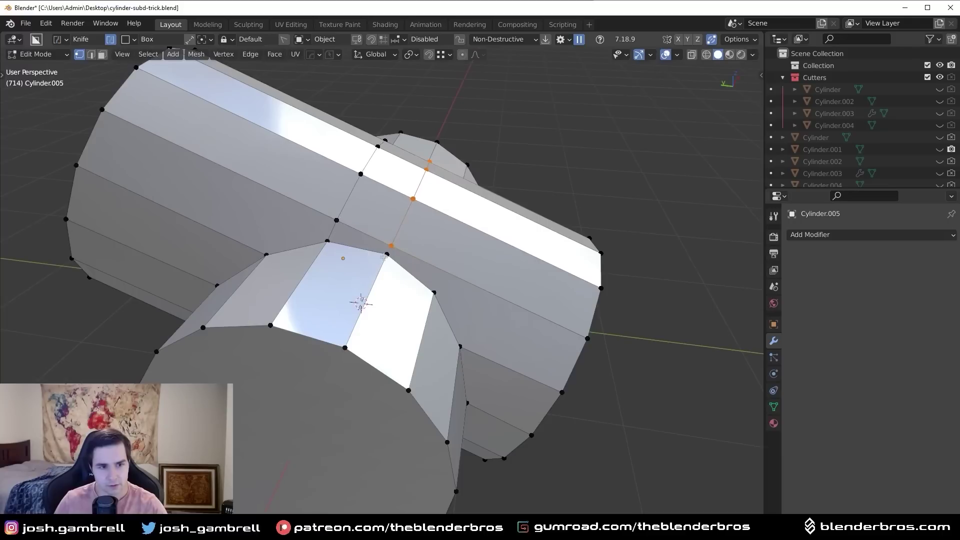
click(386, 256)
shift+click(393, 245)
- Add a third loop cut across the upper cylinder and connect its end to the adjacent seam vertex
key(ctrl+r)
click(452, 264)
click(401, 251)
click(434, 291)
shift+click(445, 272)
- Add a fourth loop cut across the upper cylinder and connect its end to the following seam vertex
middle_drag(455, 276, 480, 300)
key(g)
key(g)
click(435, 253)
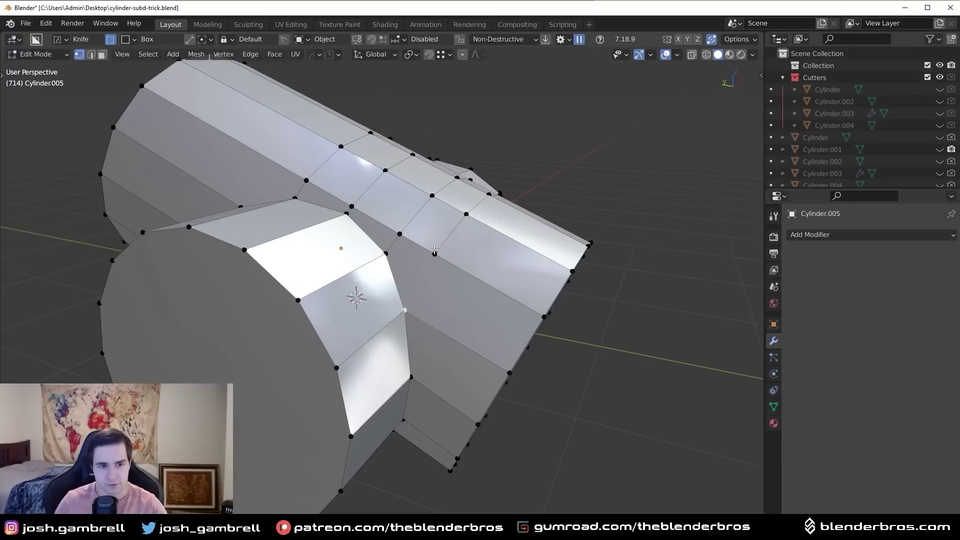
mouse_move(460, 313)
middle_down()
mouse_move(442, 262)
mouse_move(472, 291)
mouse_move(454, 311)
middle_up()
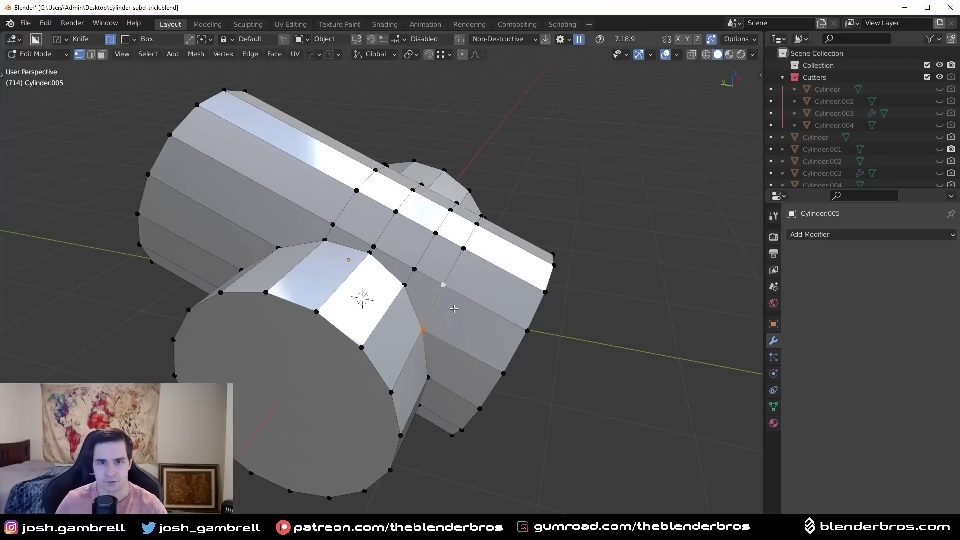
scroll(434, 304, up, 1)
mouse_move(434, 304)
middle_down()
mouse_move(452, 282)
mouse_move(442, 310)
middle_up()
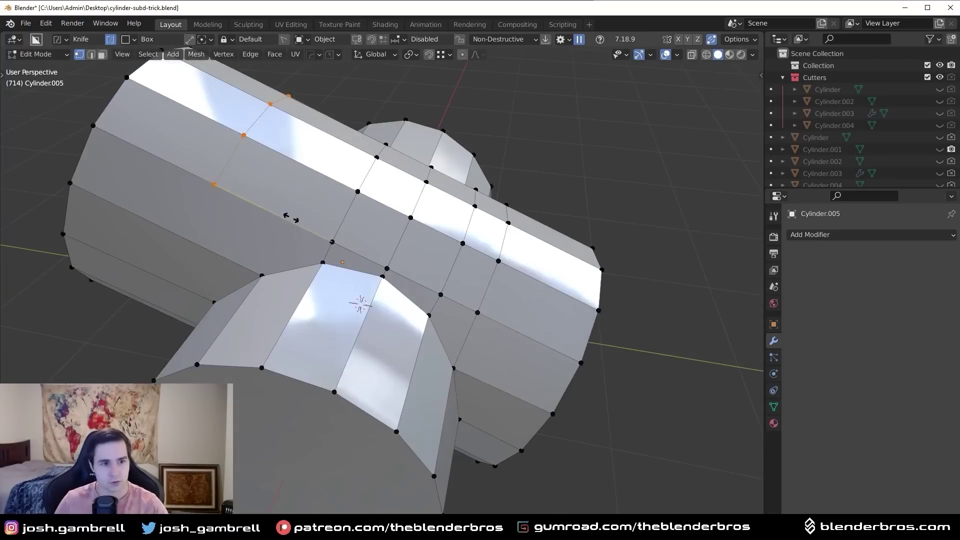
- Add a loop cut on the opposite side of the first one and connect its end to the neighbouring seam vertex
key(ctrl+r)
click(291, 220)
click(362, 244)
click(262, 275)
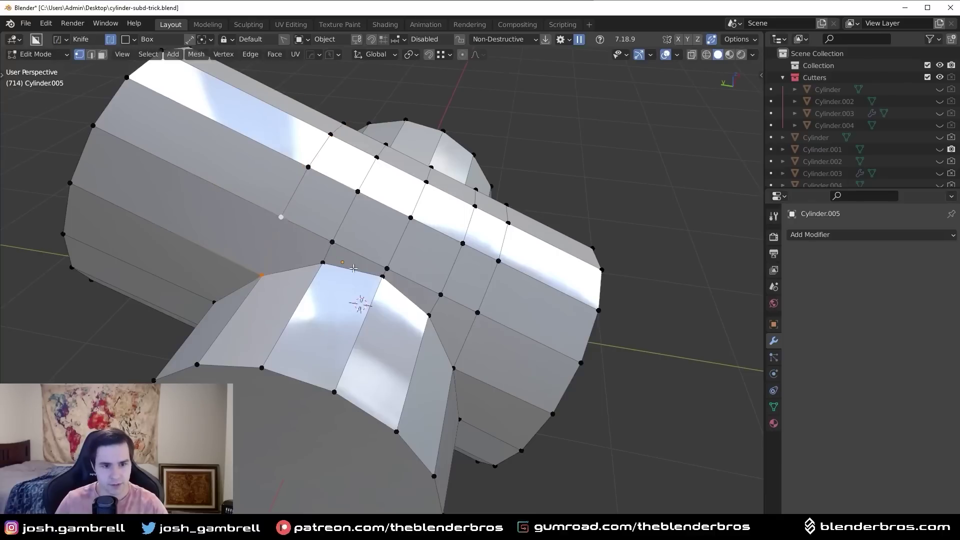
- Slide the end vertex of a loop cut just above the seam by about 0.13 along its edge
scroll(384, 286, down, 3)
middle_drag(410, 286, 383, 269)
scroll(382, 268, up, 3)
click(354, 205)
key(g)
key(g)
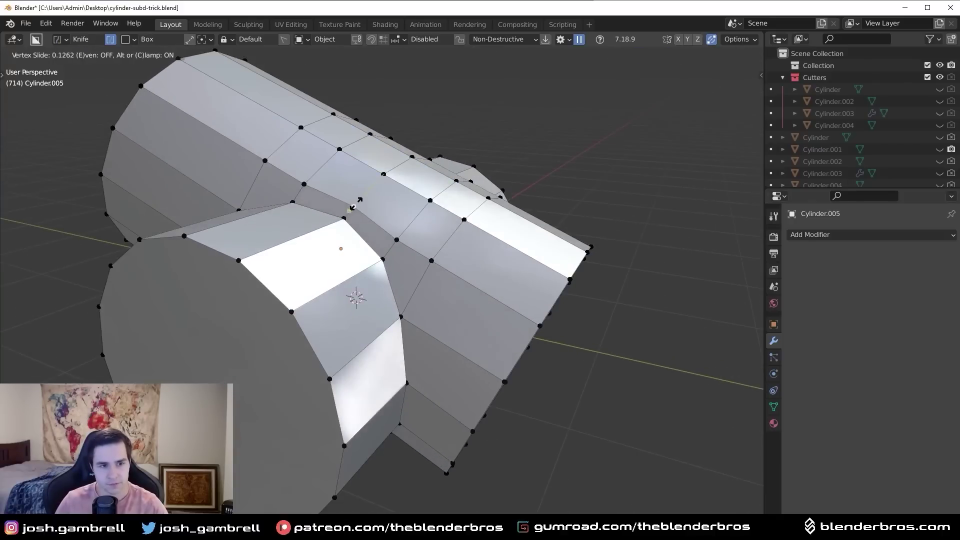
click(356, 204)
- Add a loop cut across the lower cylinder's underside and connect its end to the adjacent seam vertex
middle_drag(356, 203, 333, 287)
click(376, 283)
right_click(375, 281)
click(374, 266)
shift+click(376, 256)
- Add two more loop cuts across the lower cylinder's underside and connect their ends to the neighbouring seam vertices
key(ctrl+r)
click(316, 274)
click(369, 294)
click(308, 266)
middle_drag(302, 243, 298, 279)
key(ctrl+r)
click(255, 323)
click(287, 327)
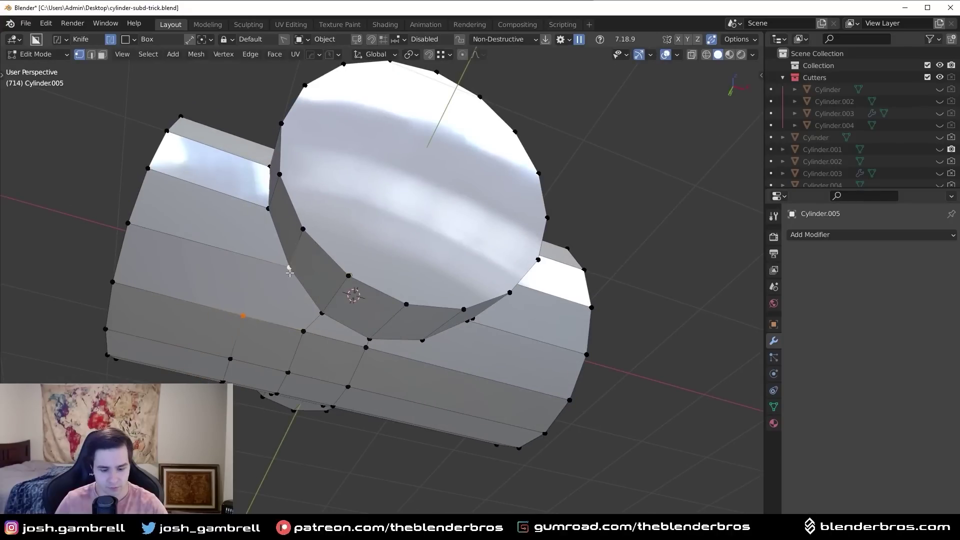
- Symmetrize the joined mesh from Object Mode with the mirror gizmo along the global axis
scroll(289, 275, down, 3)
key(Tab)
middle_drag(399, 241, 391, 335)
key(alt+x)
alt+scroll(344, 231, down, 3)
ctrl+scroll(343, 240, down, 1)
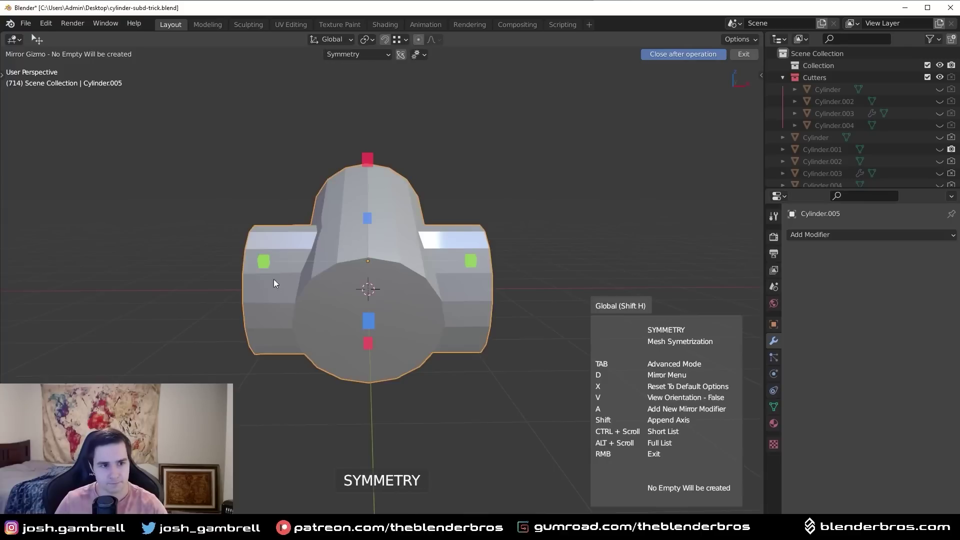
click(266, 262)
- Select the edge loop around the upper cylinder's near end cap and bevel it narrowly
key(Tab)
middle_drag(367, 264, 388, 309)
key(Tab)
click(353, 358)
scroll(373, 330, up, 1)
alt+click(361, 261)
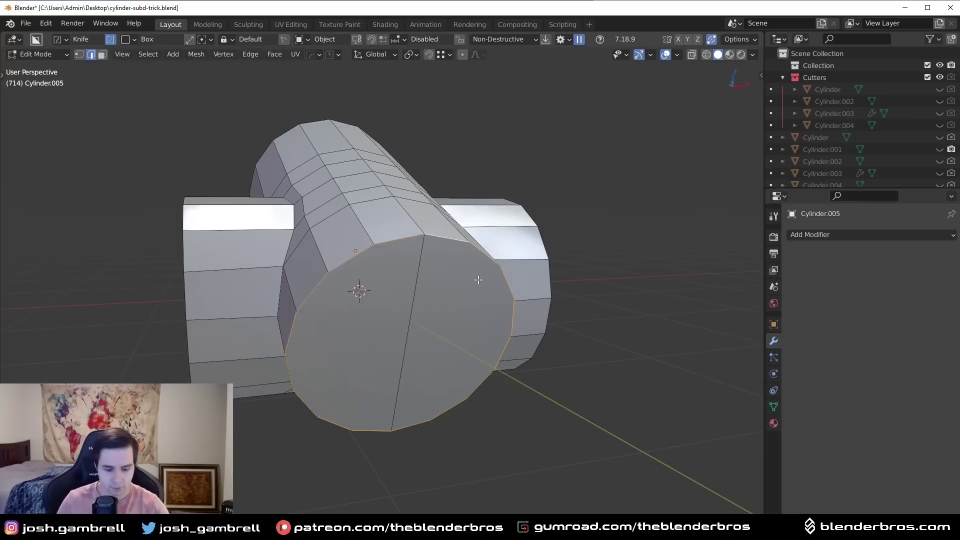
middle_drag(485, 283, 478, 291)
key(ctrl+b)
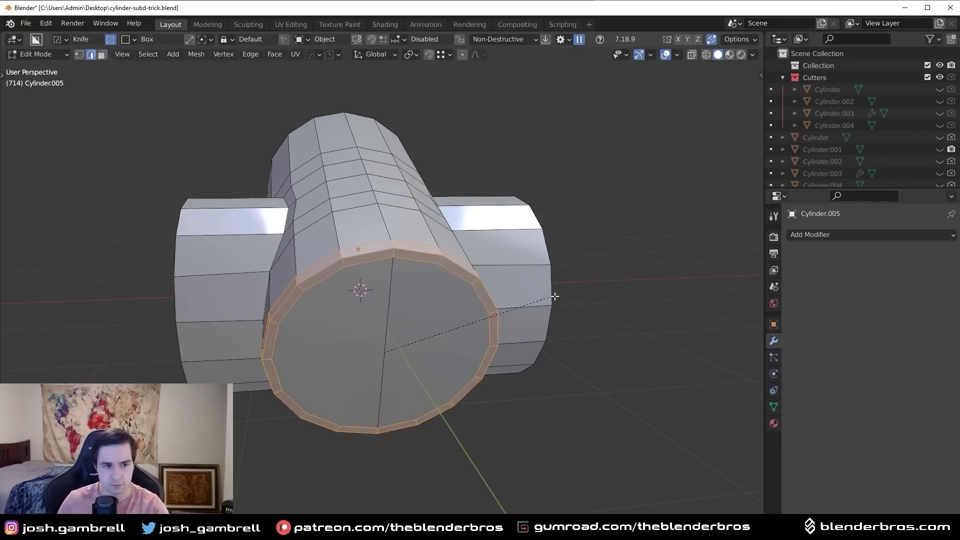
click(579, 296)
- Bevel the rim of one end cap on the lower cylinder
middle_drag(578, 296, 339, 287)
key(Tab)
click(433, 300)
click(357, 320)
key(ctrl+b)
click(461, 338)
- Try to bevel the split end cap at the upper cylinder's other end, and undo it
click(280, 260)
key(i)
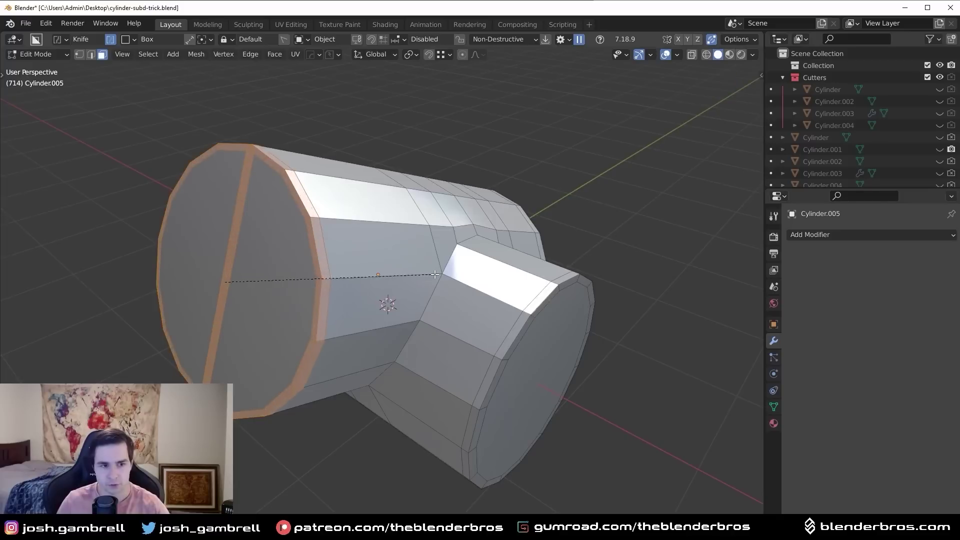
click(435, 275)
middle_drag(354, 274, 414, 292)
key(ctrl+z)
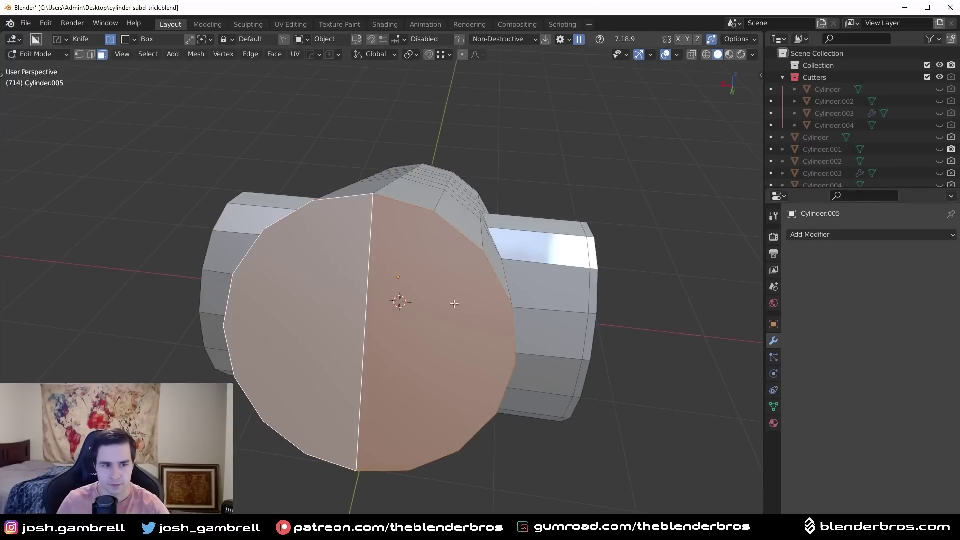
- Dissolve the edge dividing the upper cylinder's other end cap and bevel the cap's rim
key(2)
click(362, 385)
middle_drag(590, 340, 620, 320)
key(3)
click(385, 282)
middle_drag(386, 282, 369, 296)
key(ctrl+b)
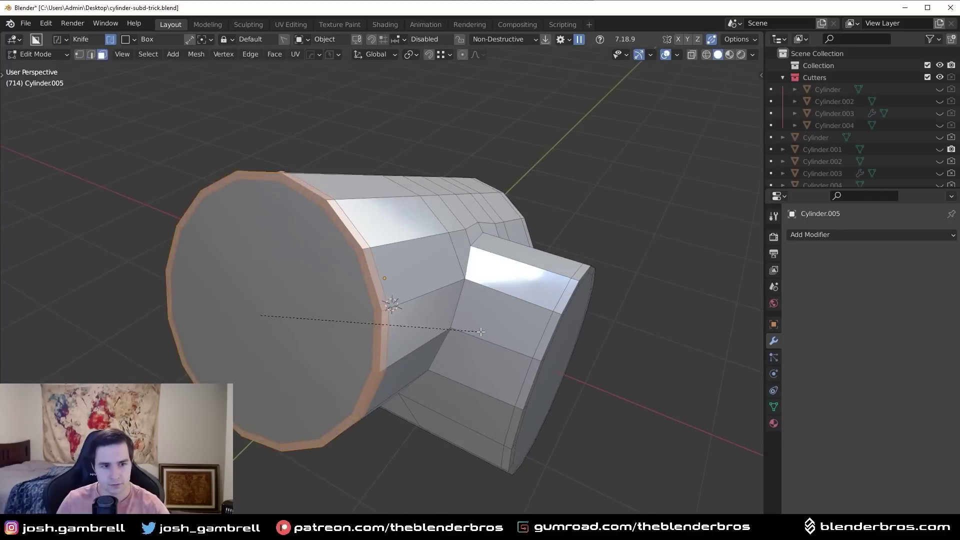
click(481, 332)
- Bevel the rim of the lower cylinder's remaining end cap
middle_drag(395, 327, 536, 286)
click(440, 328)
key(ctrl+b)
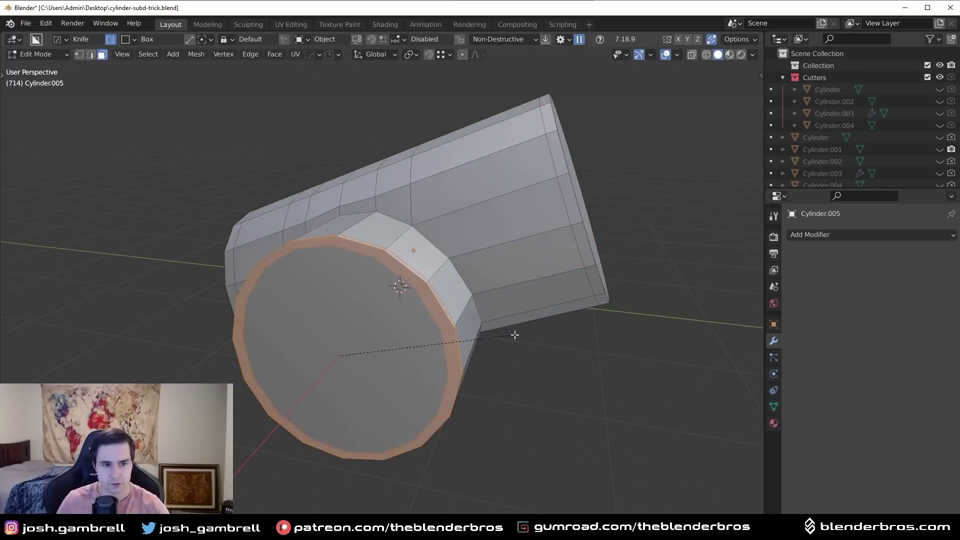
click(515, 335)
- Select the edge loop along the intersection of the two cylinders and bevel it to form support edges
middle_drag(448, 345, 598, 336)
middle_drag(422, 324, 376, 350)
key(2)
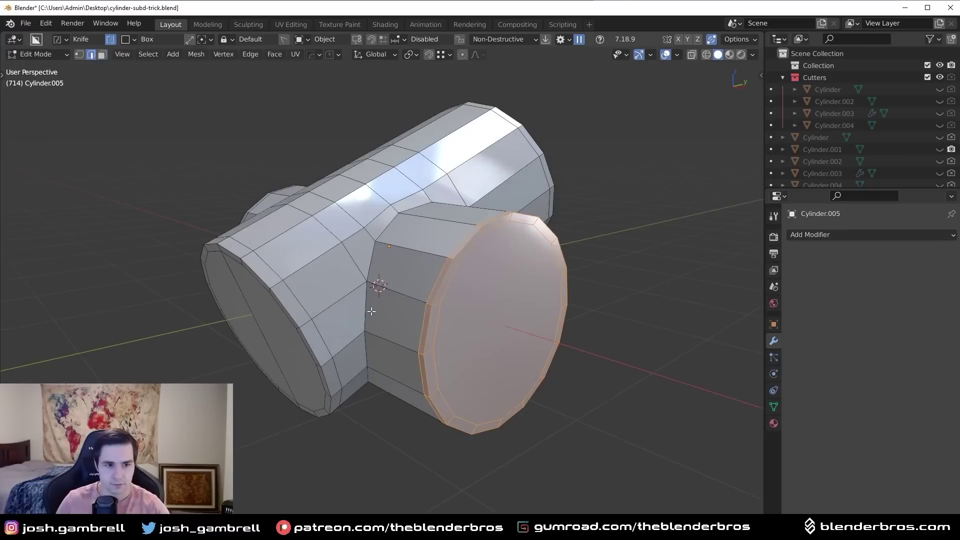
key(alt+a)
middle_drag(370, 309, 351, 274)
alt+shift+click(364, 315)
middle_drag(438, 325, 406, 299)
middle_drag(384, 332, 570, 354)
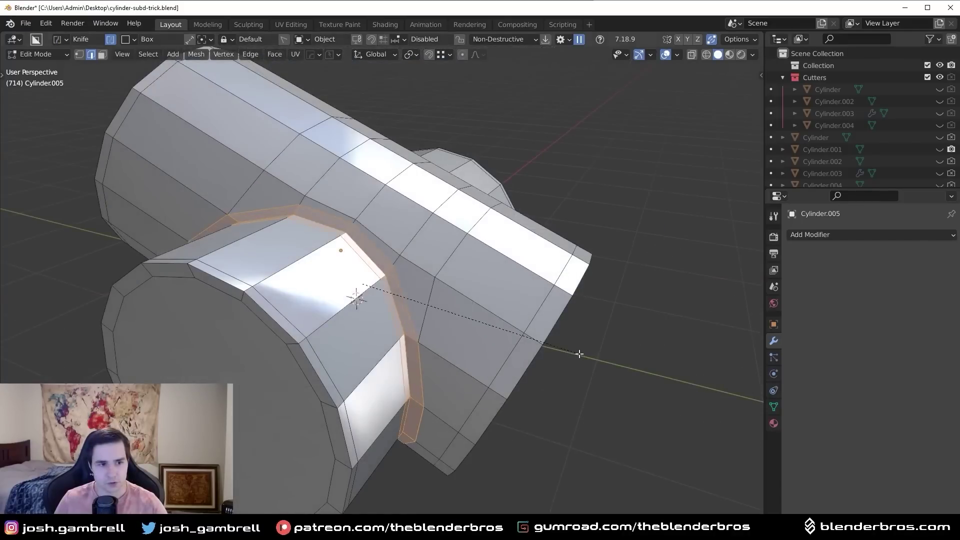
click(578, 354)
- Add a Subdivision modifier with viewport level 4, inspect the intersection and return to Edit Mode
key(Tab)
key(ctrl+3)
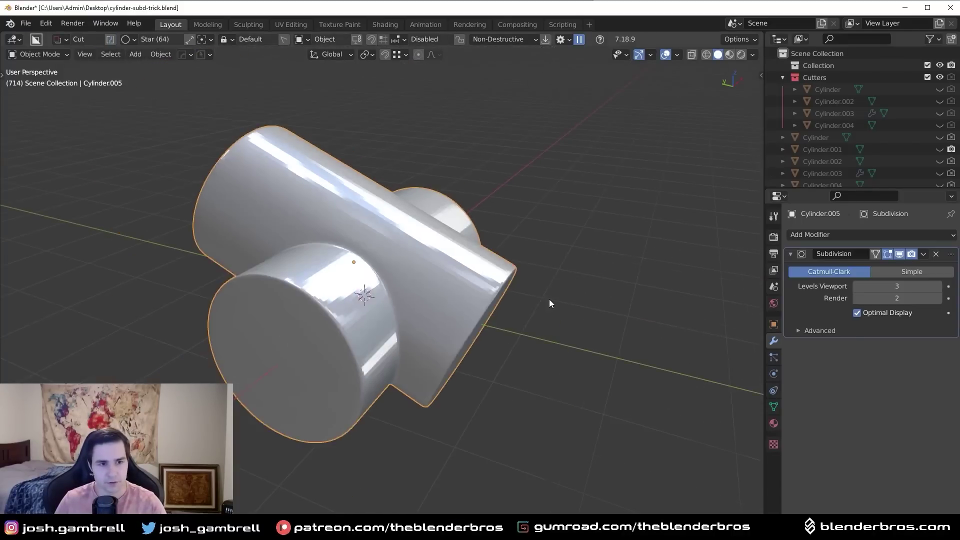
key(ctrl+4)
middle_drag(520, 308, 443, 250)
scroll(375, 272, up, 3)
key(Tab)
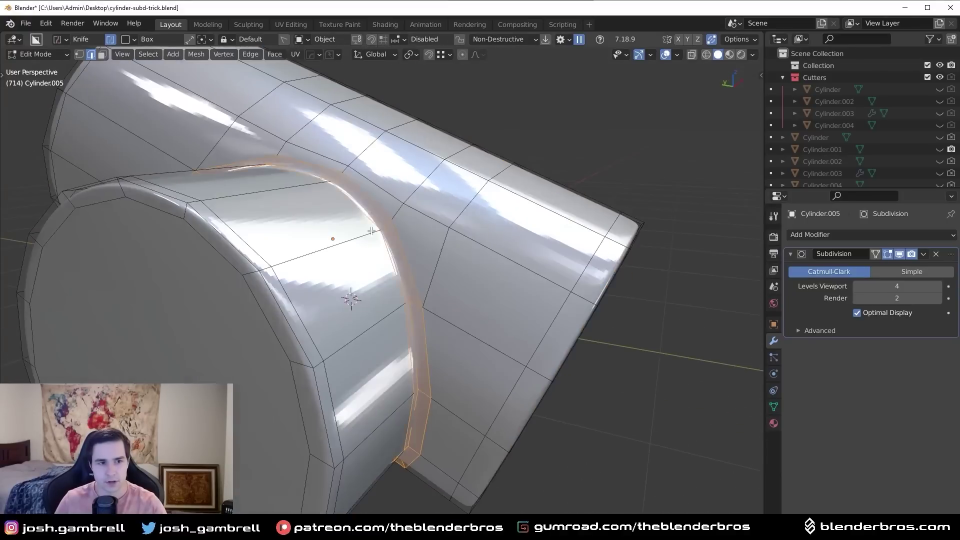
- Slide a vertex on the upper cylinder beside the intersection along its edge in vertex select mode
middle_drag(365, 210, 385, 195)
key(1)
click(390, 190)
key(shift+v)
click(397, 174)
- Slide two more vertices around the intersection along their edges to even out the surrounding topology
click(293, 155)
key(g)
key(g)
click(296, 151)
click(475, 245)
key(g)
key(g)
click(479, 240)
- Leave Edit Mode and examine the subdivided shading of the cylinder junction from several angles
middle_drag(479, 240, 408, 229)
key(Tab)
click(407, 248)
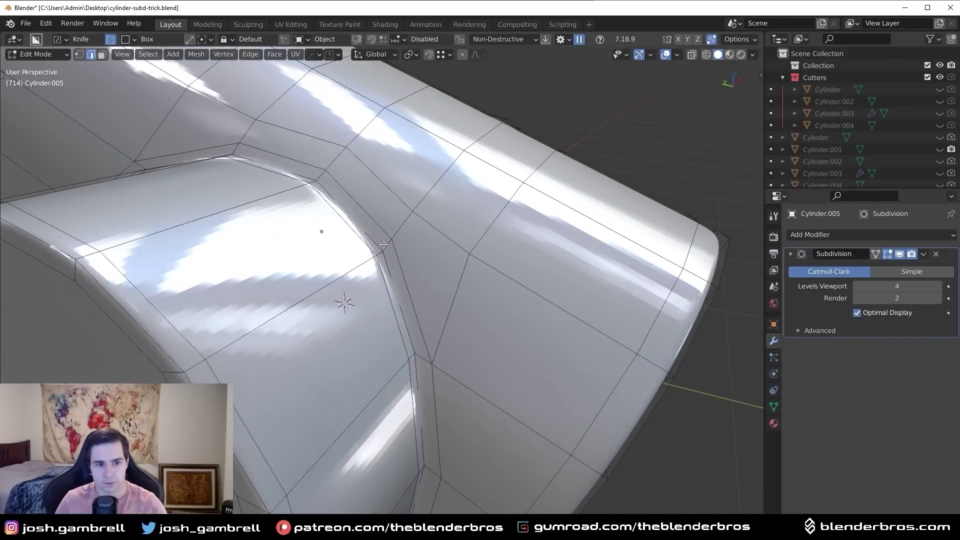
scroll(373, 227, down, 2)
middle_drag(385, 270, 435, 294)
key(Tab)
scroll(435, 295, down, 3)
scroll(563, 300, down, 2)
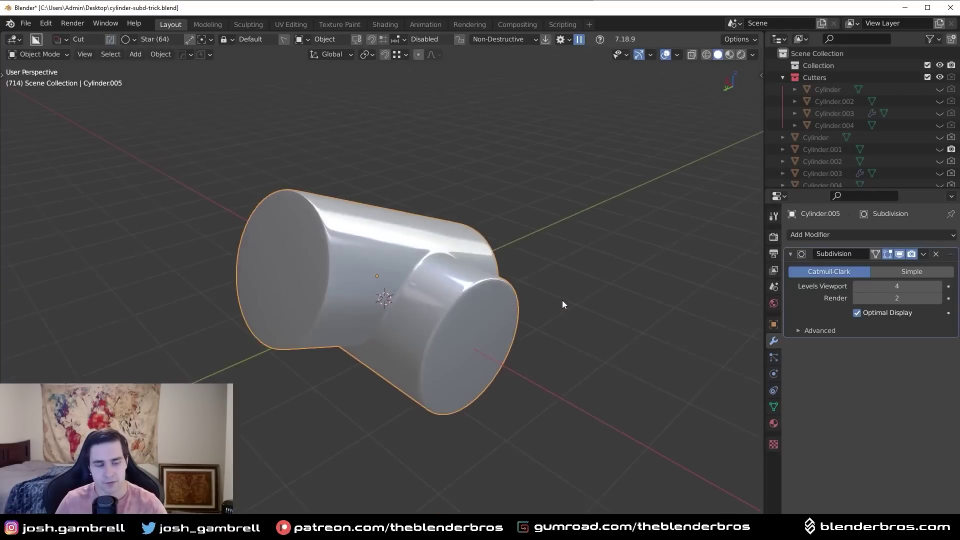
middle_drag(562, 304, 460, 314)
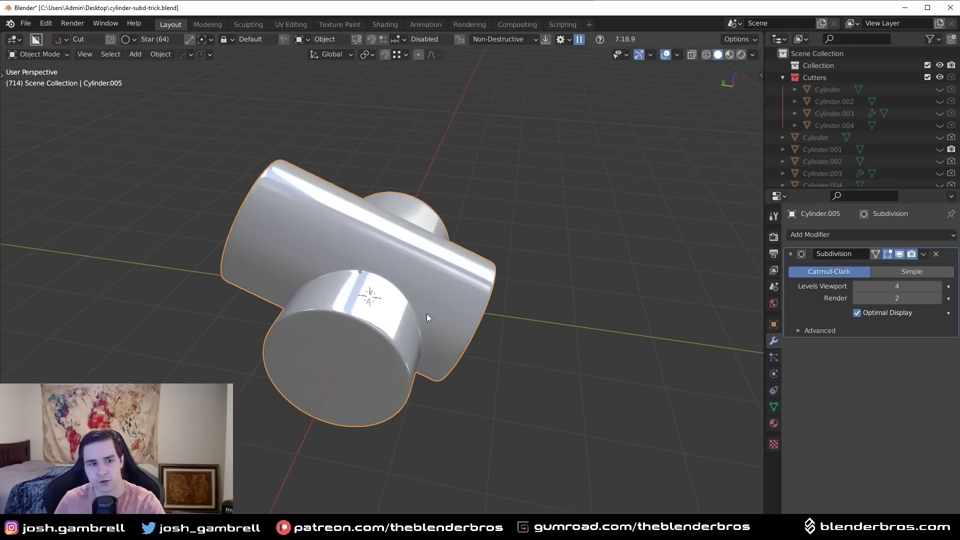
scroll(357, 272, up, 4)
middle_drag(422, 313, 281, 313)
- In Edit Mode, slide the two adjacent support-loop vertices on the side of the intersection upward along the loop by a factor of about -0.43
key(Tab)
middle_drag(331, 343, 343, 290)
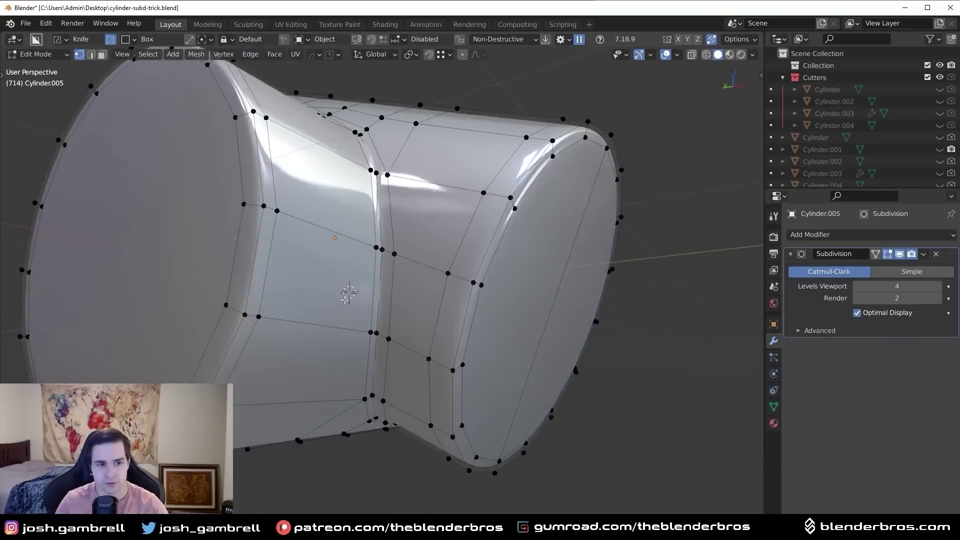
scroll(368, 241, up, 3)
scroll(373, 239, down, 4)
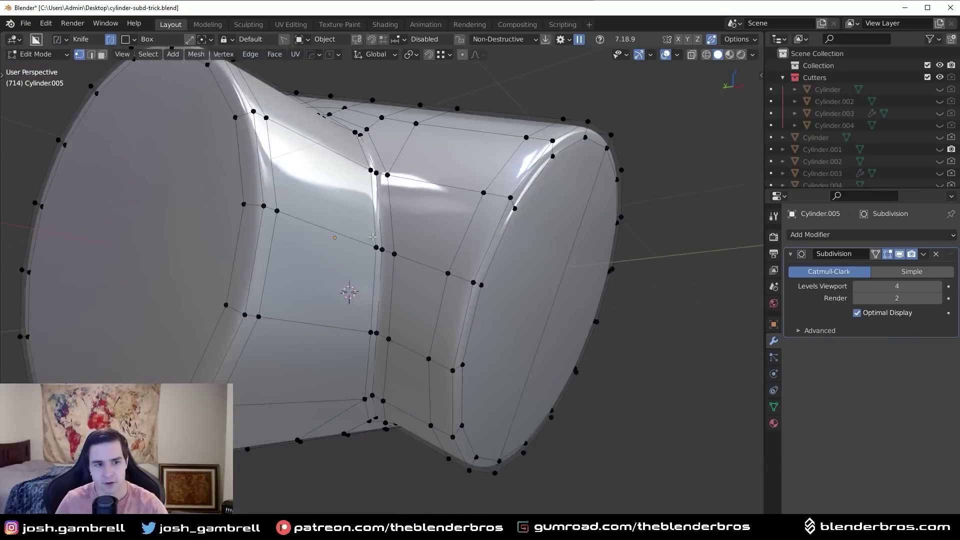
middle_drag(373, 239, 340, 265)
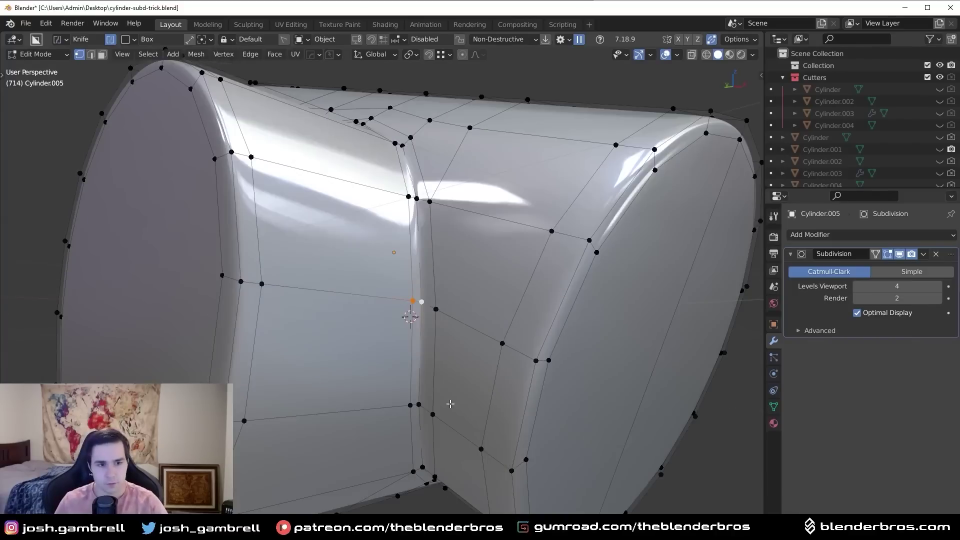
key(g)
key(g)
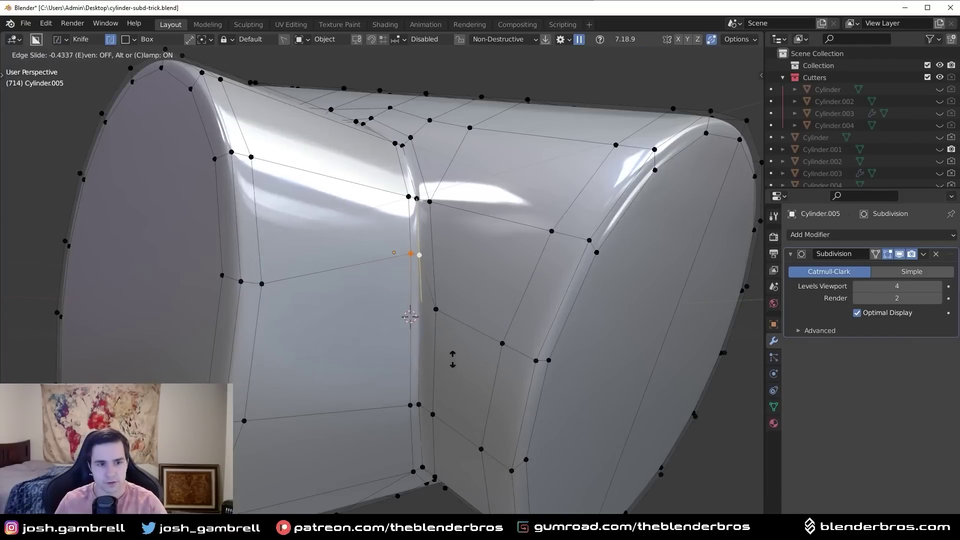
click(453, 359)
- Return to Object Mode and check the finished junction's surface for shading flaws from the side and above
middle_drag(453, 359, 431, 371)
key(Tab)
scroll(489, 325, down, 5)
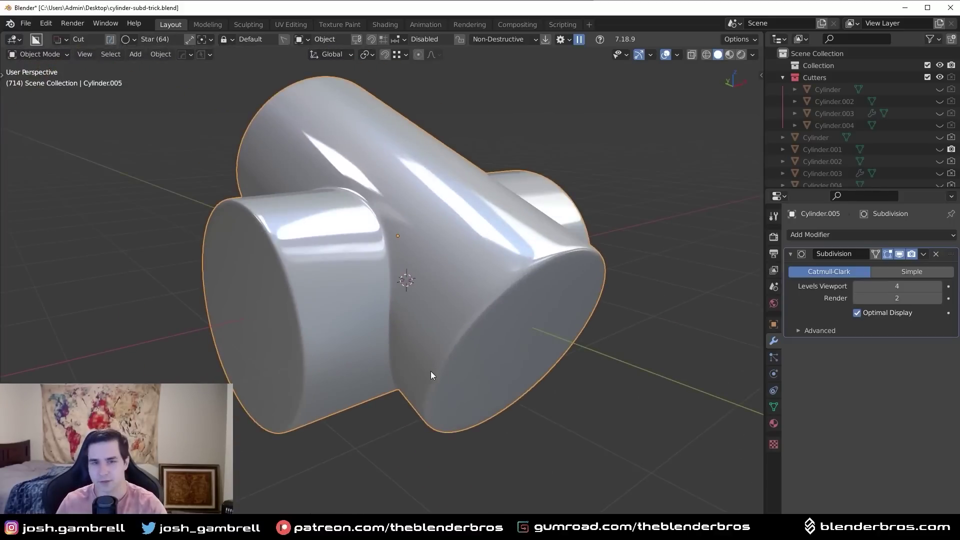
middle_drag(448, 339, 462, 367)
key(Tab)
key(Tab)
click(460, 331)
mouse_move(460, 331)
middle_down()
mouse_move(482, 291)
mouse_move(463, 324)
middle_up()
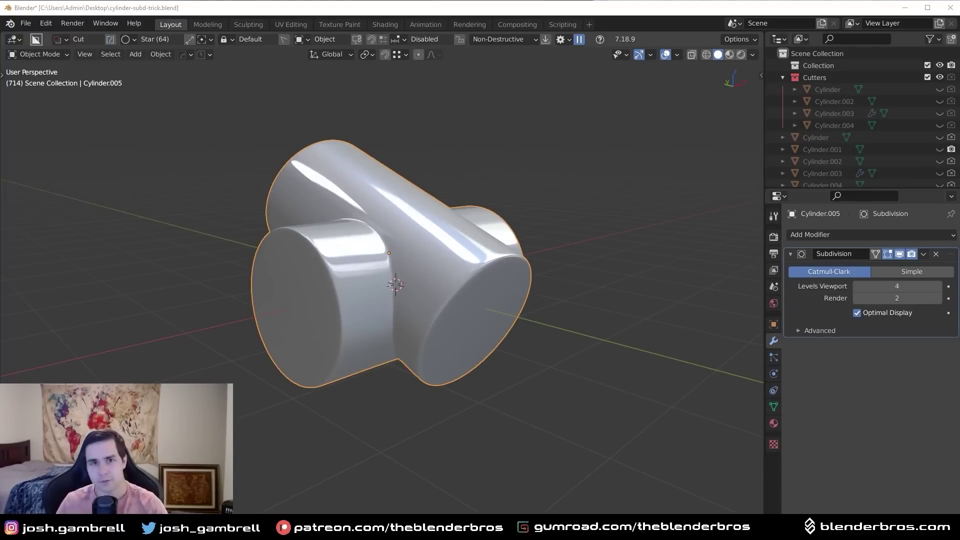
middle_drag(465, 305, 448, 403)
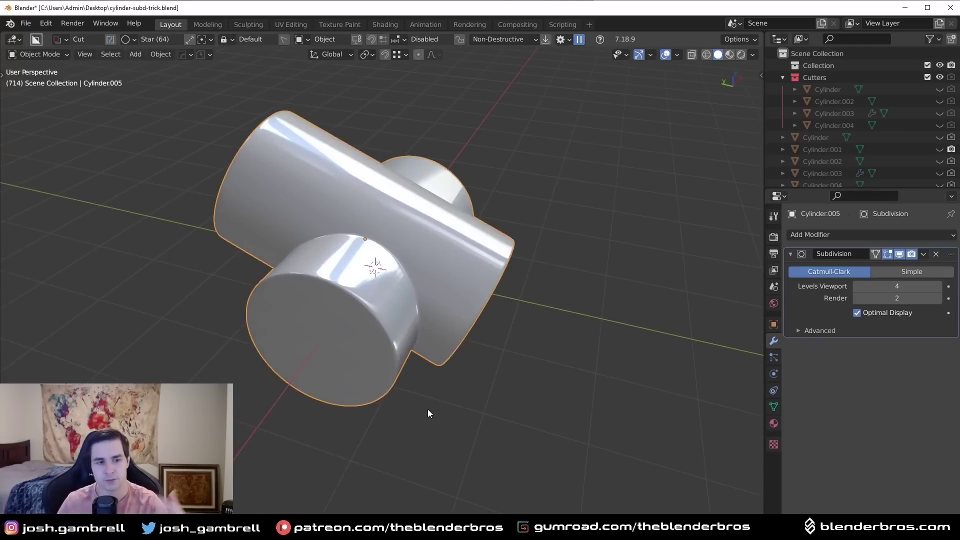